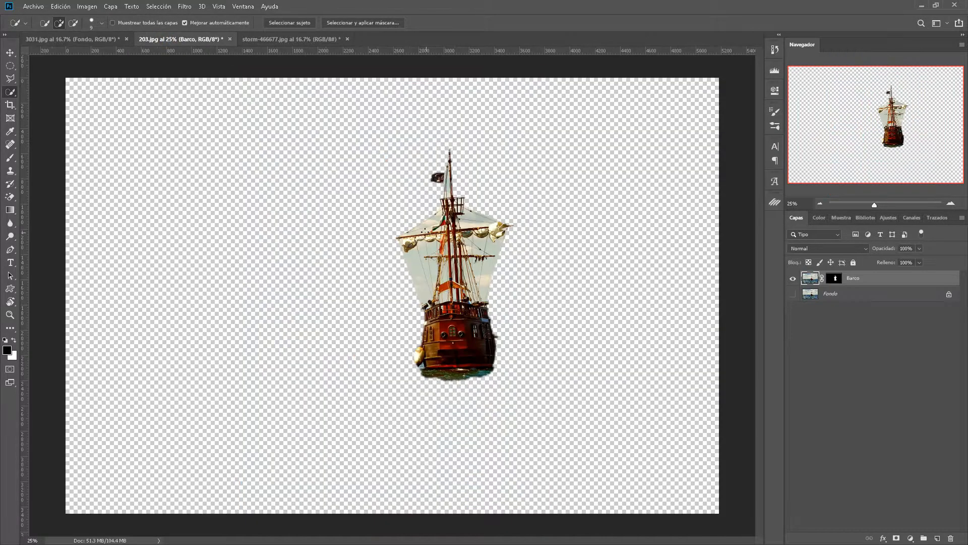
Copy the Barco ship into the 3031.jpg image, place its layer above Vaso maremoto and position the ship inside the glass.
left_click(8, 52)
left_click_drag(454, 252, 404, 366)
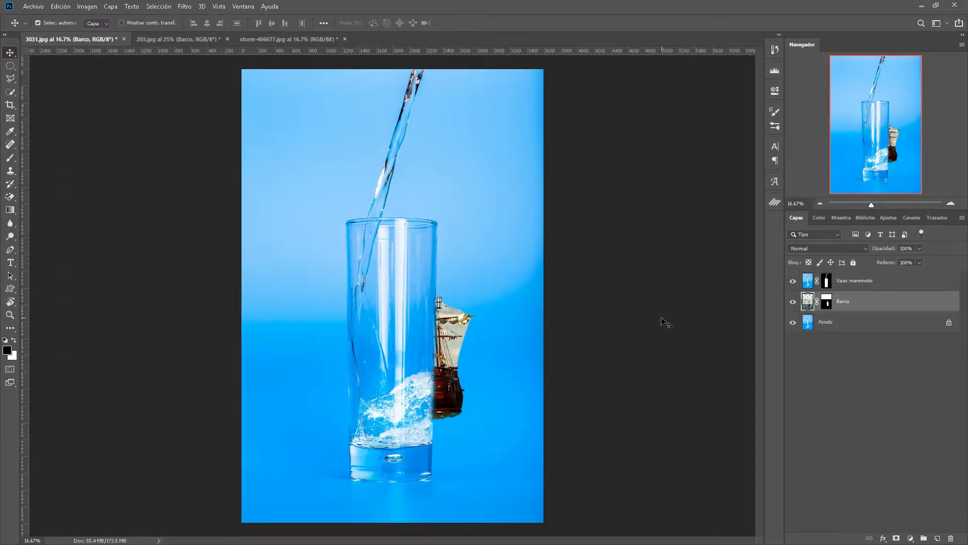
left_click_drag(867, 306, 871, 276)
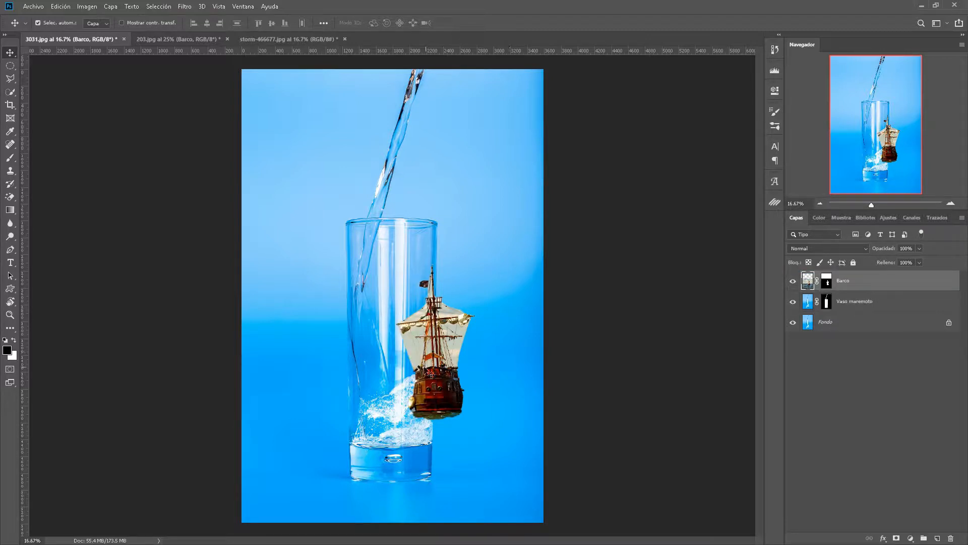
left_click_drag(435, 370, 396, 389)
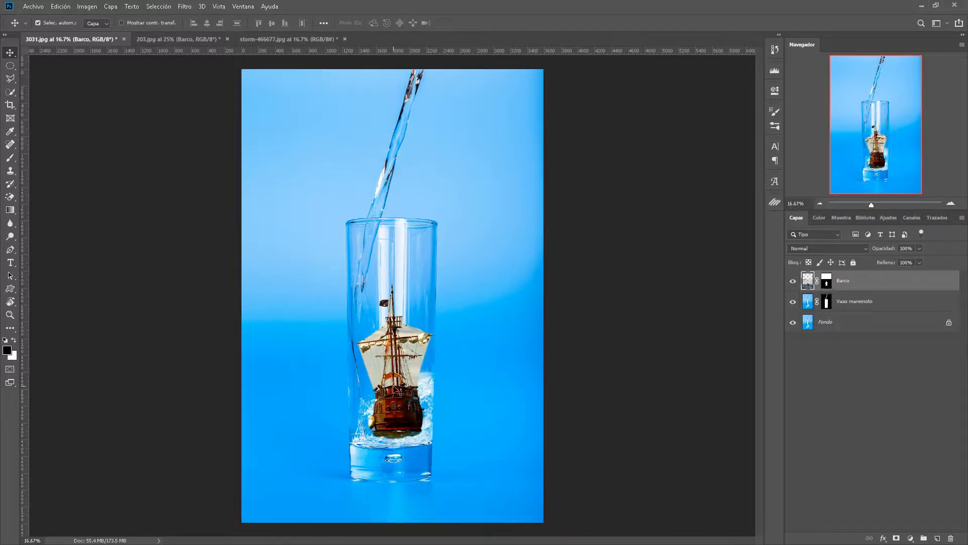
Scale the ship to about 40%, rotate it about -25° and set it on the crest of the wave in the glass.
key("ctrl+t")
left_click_drag(353, 526, 353, 441)
left_click_drag(335, 410, 362, 427)
left_click_drag(491, 444, 497, 398)
left_click_drag(437, 413, 431, 411)
left_click_drag(431, 303, 427, 310)
mouse_move(403, 390)
left_mouse_down()
mouse_move(406, 375)
mouse_move(406, 391)
left_mouse_up()
left_click(468, 23)
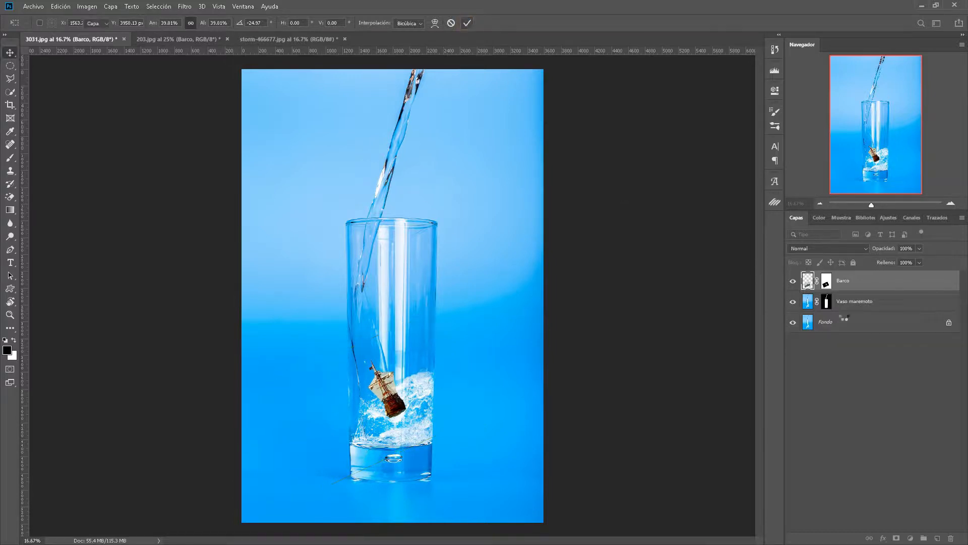
Set the Barco layer's blend mode to Color más oscuro and paint its mask black around the ship at 100% opacity.
left_click(857, 248)
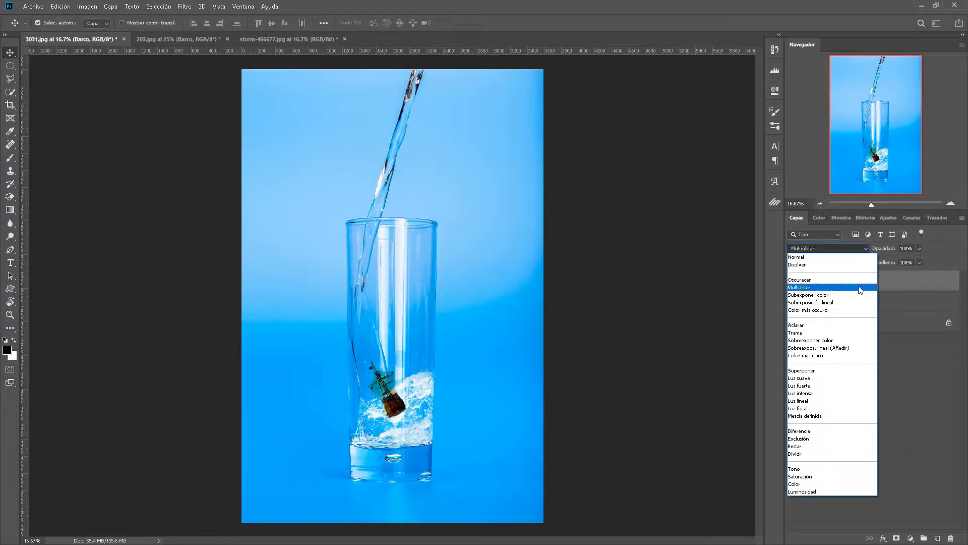
left_click(852, 311)
left_click(826, 281)
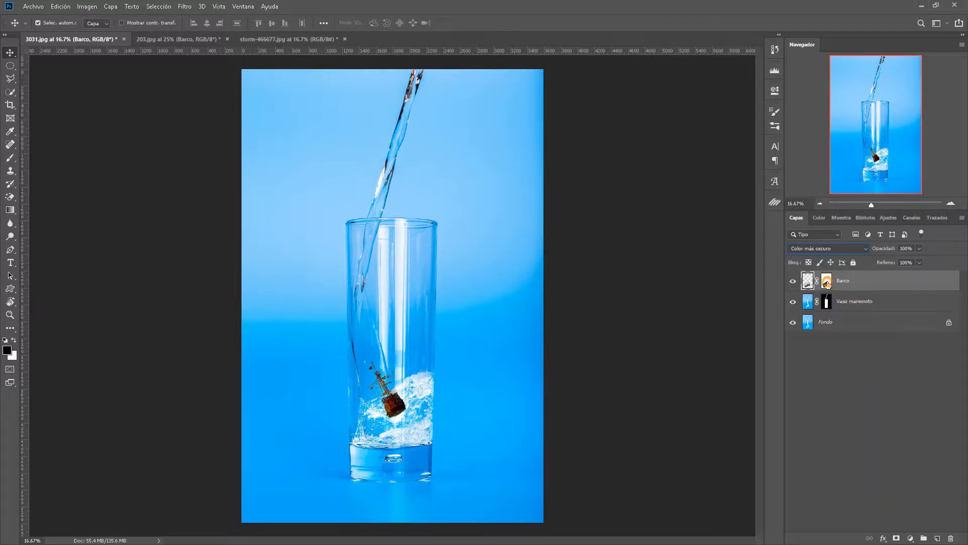
left_click(10, 157)
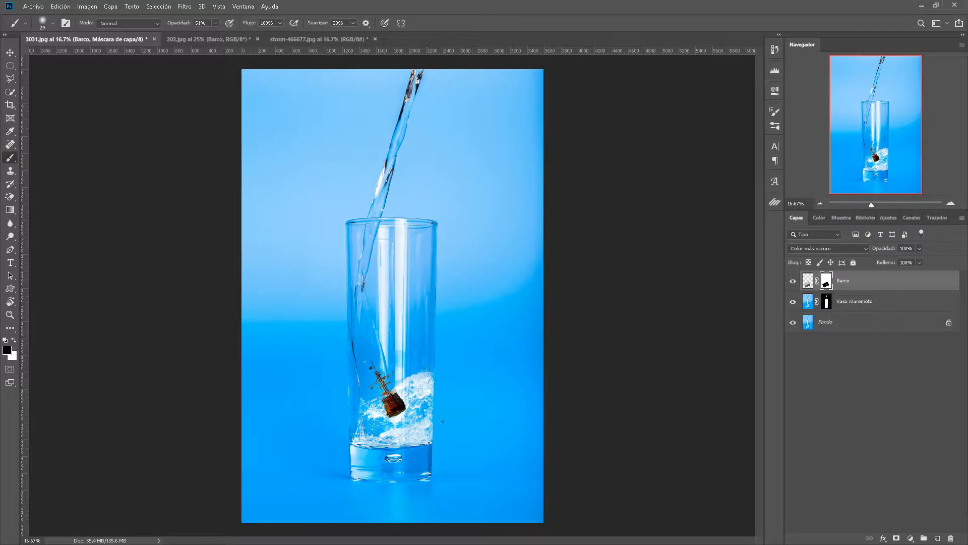
left_click_drag(492, 384, 504, 386)
left_click_drag(177, 24, 322, 126)
left_click_drag(287, 433, 265, 353)
left_click_drag(488, 403, 506, 404)
mouse_move(381, 224)
left_mouse_down()
mouse_move(461, 164)
mouse_move(538, 219)
mouse_move(568, 380)
left_mouse_up()
left_click(850, 397)
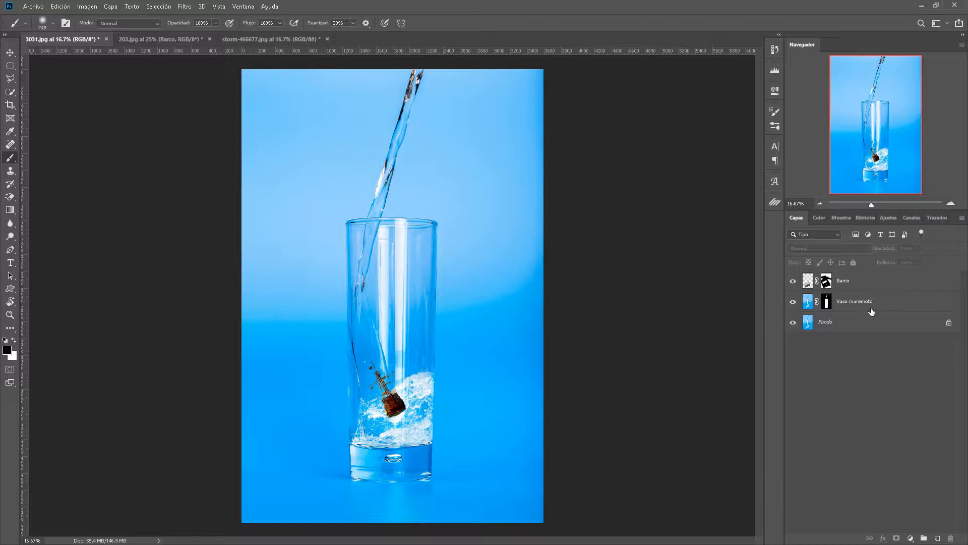
Duplicate the Vaso maremoto layer, move the copy above Barco and set its blend mode to Subexposición lineal.
left_click(890, 306)
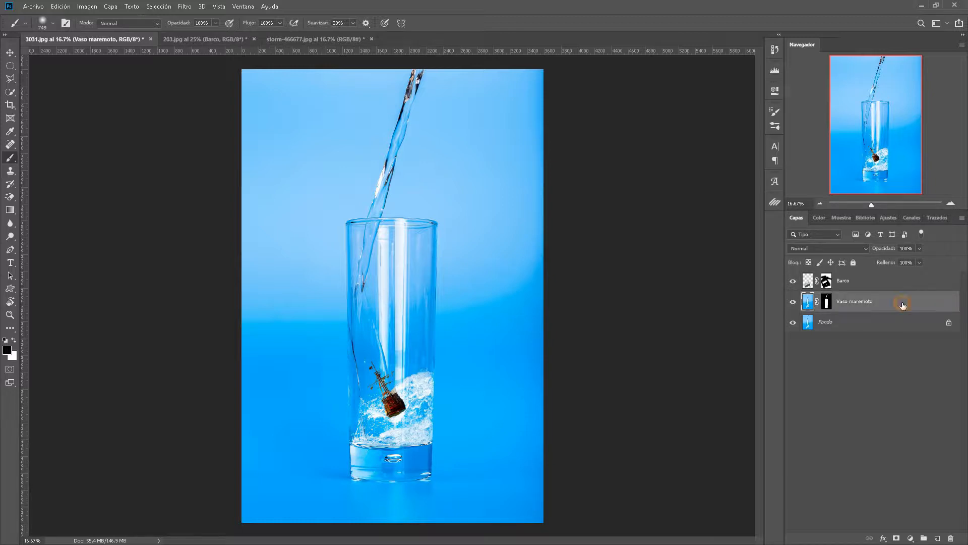
key("ctrl+j")
left_click_drag(902, 307, 897, 276)
left_click(866, 248)
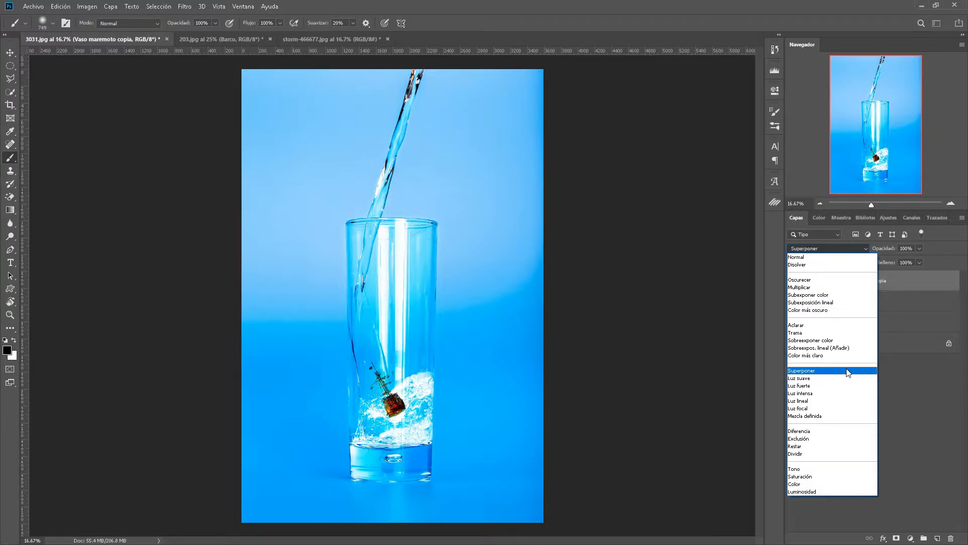
left_click(841, 302)
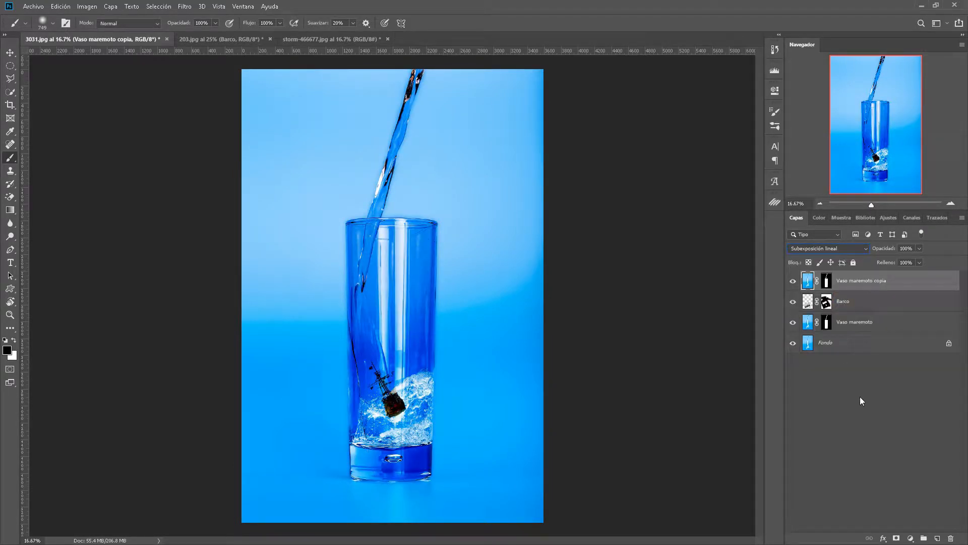
left_click_drag(890, 263, 882, 266)
Fade the bottom of the hull into the water by painting black on the Barco mask at 19% brush opacity.
left_click(883, 302)
left_click(827, 302)
left_click_drag(474, 420, 446, 420)
left_click(214, 22)
left_click(178, 34)
left_click(213, 22)
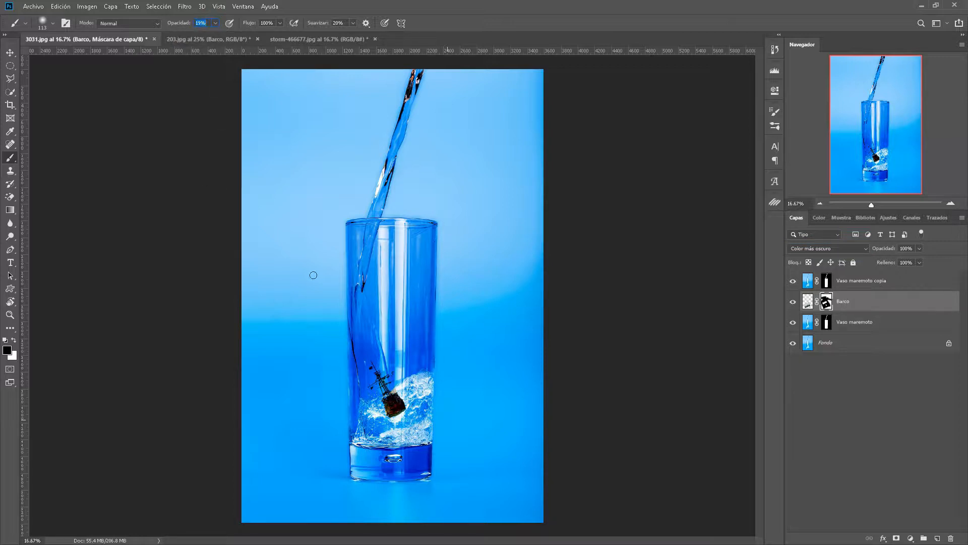
key("ctrl+plus")
key("ctrl+plus")
scroll(355, 353, "down", 5)
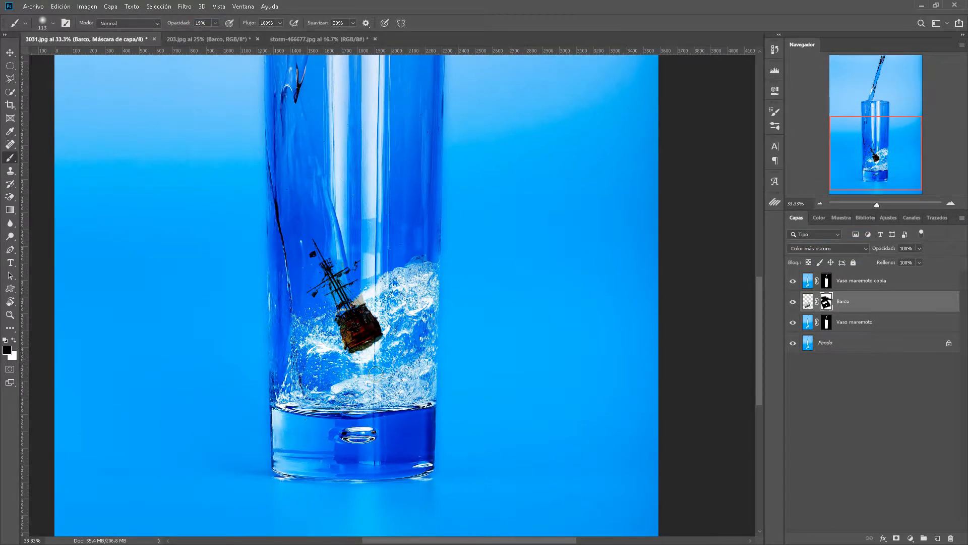
mouse_move(359, 345)
left_mouse_down()
mouse_move(310, 366)
mouse_move(371, 351)
mouse_move(389, 337)
mouse_move(368, 353)
mouse_move(389, 321)
mouse_move(374, 346)
mouse_move(327, 343)
mouse_move(360, 342)
mouse_move(375, 329)
mouse_move(359, 343)
mouse_move(388, 326)
mouse_move(353, 349)
left_mouse_up()
Partly restore the hull's lower edge by painting white on the mask, reducing the brush opacity to 5%.
key("x")
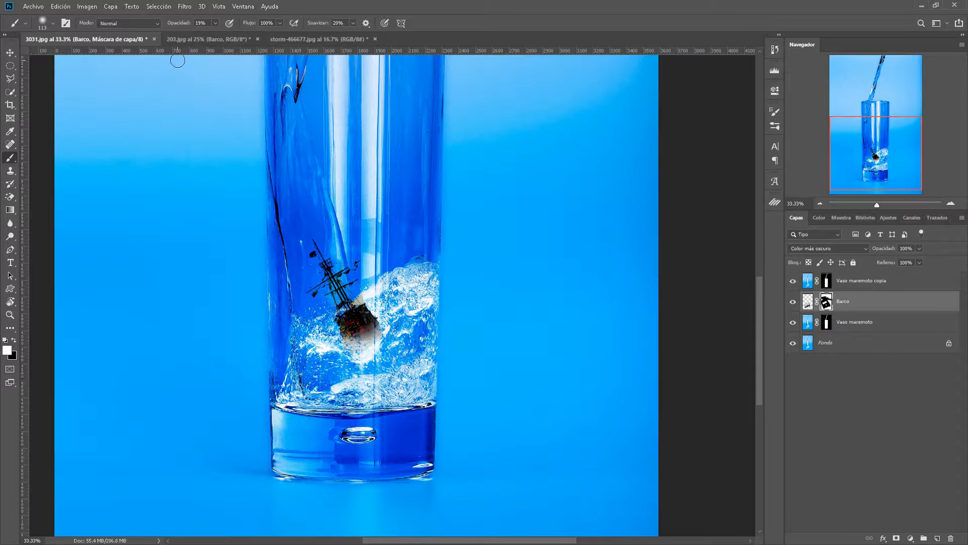
left_click_drag(182, 25, 179, 26)
mouse_move(369, 328)
left_mouse_down()
mouse_move(359, 351)
mouse_move(376, 337)
mouse_move(356, 353)
left_mouse_up()
left_click_drag(184, 27, 180, 27)
mouse_move(369, 337)
left_mouse_down()
mouse_move(359, 344)
mouse_move(384, 332)
mouse_move(360, 339)
mouse_move(365, 329)
left_mouse_up()
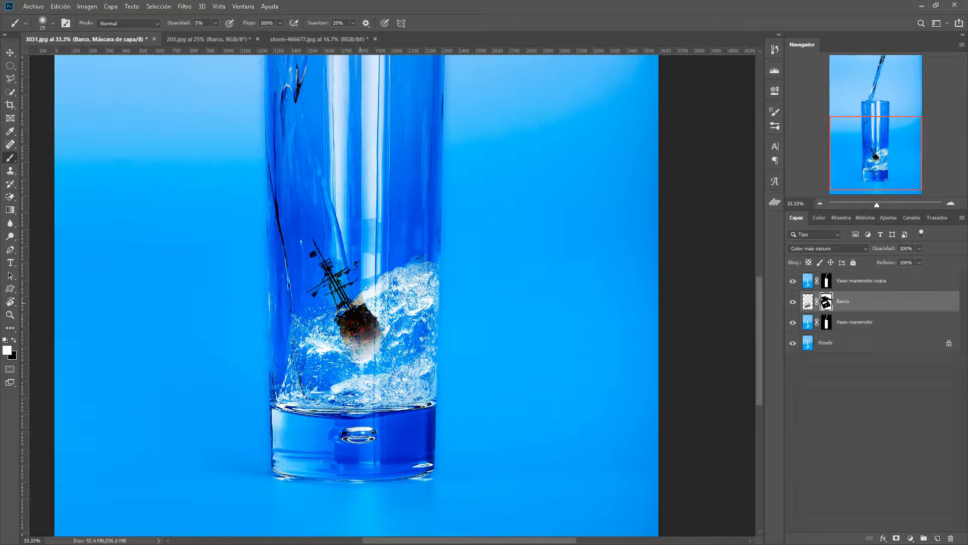
Refine the blend between hull and foam, alternating black and white on the mask at 21% brush opacity.
key("2")
key("1")
key("x")
mouse_move(359, 292)
left_mouse_down()
mouse_move(365, 299)
mouse_move(352, 306)
mouse_move(375, 306)
mouse_move(374, 317)
mouse_move(365, 307)
mouse_move(344, 344)
left_mouse_up()
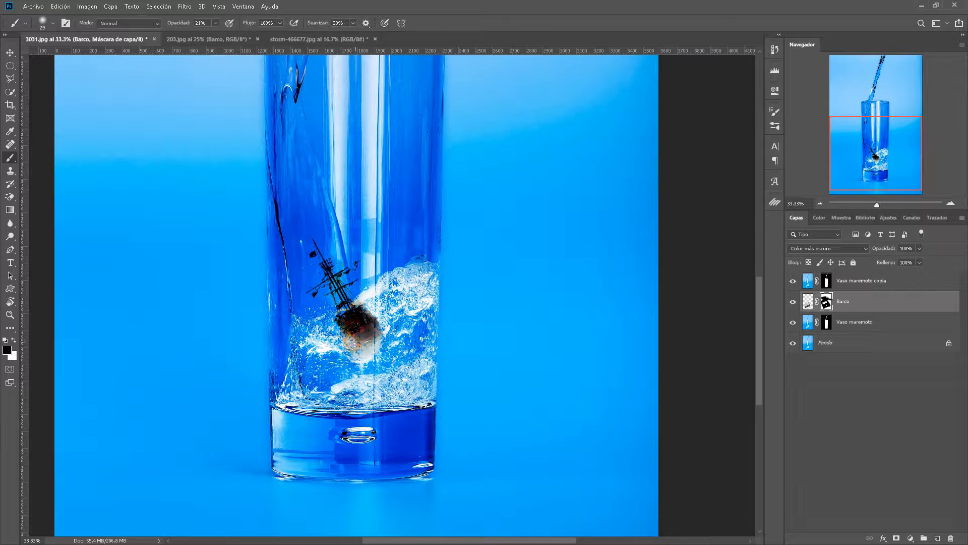
key("x")
mouse_move(357, 352)
left_mouse_down()
mouse_move(356, 342)
mouse_move(372, 336)
left_mouse_up()
key("x")
key("x")
key("x")
key("x")
key("x")
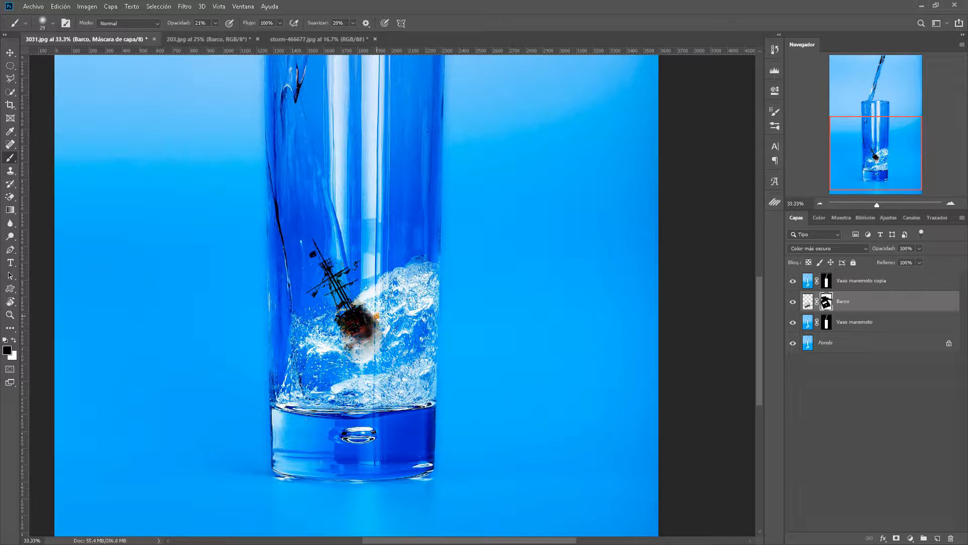
Touch up the hull's lower edge on the mask with the brush opacity at 7%.
key("x")
left_click_drag(184, 24, 176, 24)
left_click_drag(370, 332, 371, 342)
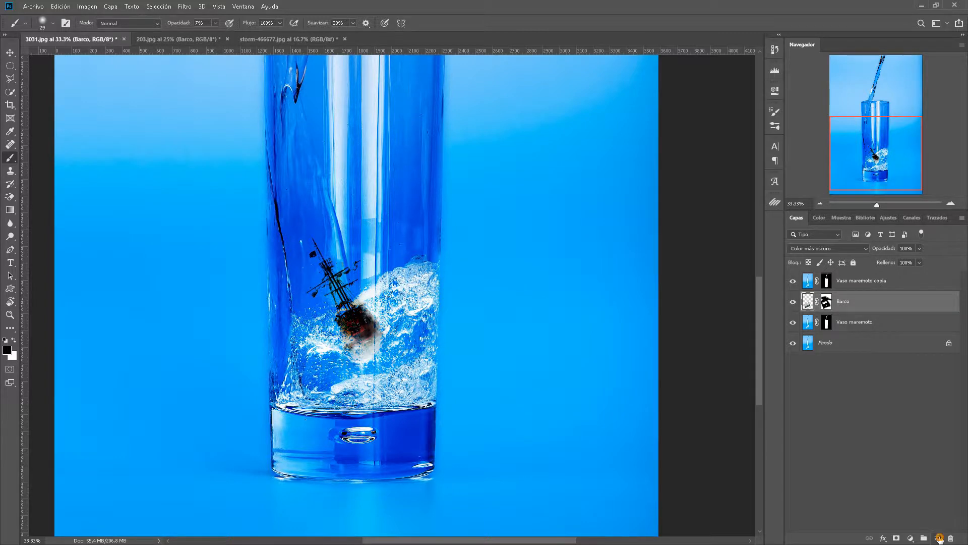
Create a new layer above Barco and choose the Powder 13 brush from the 20 Powder Dynamic Brushes set.
left_click(938, 538)
left_click(775, 125)
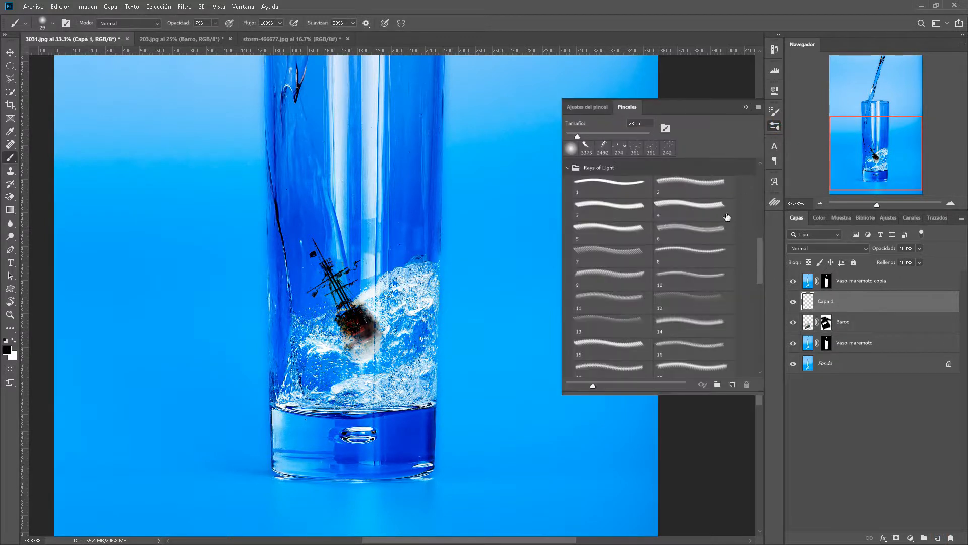
left_click(568, 167)
left_click_drag(759, 276, 762, 322)
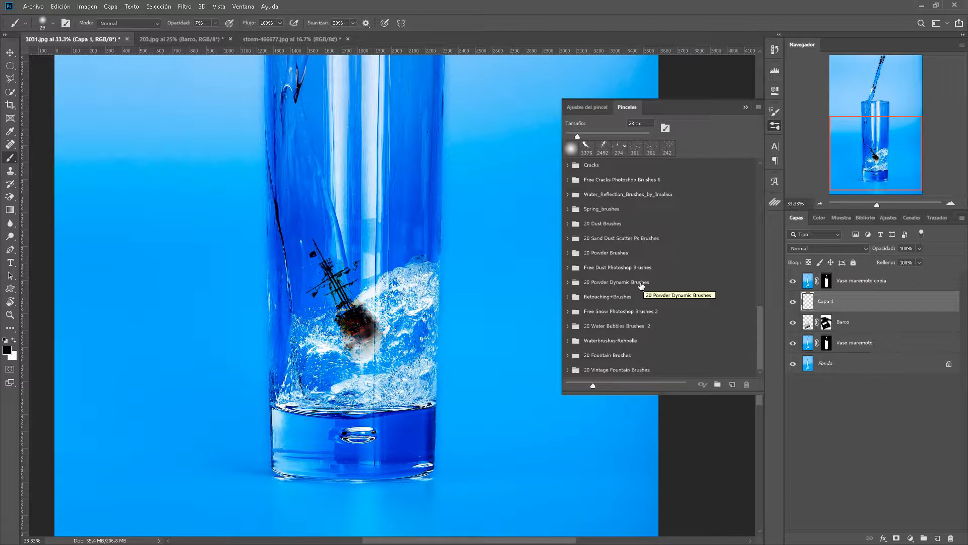
left_click(569, 283)
left_click(640, 309)
scroll(639, 310, "down", 5)
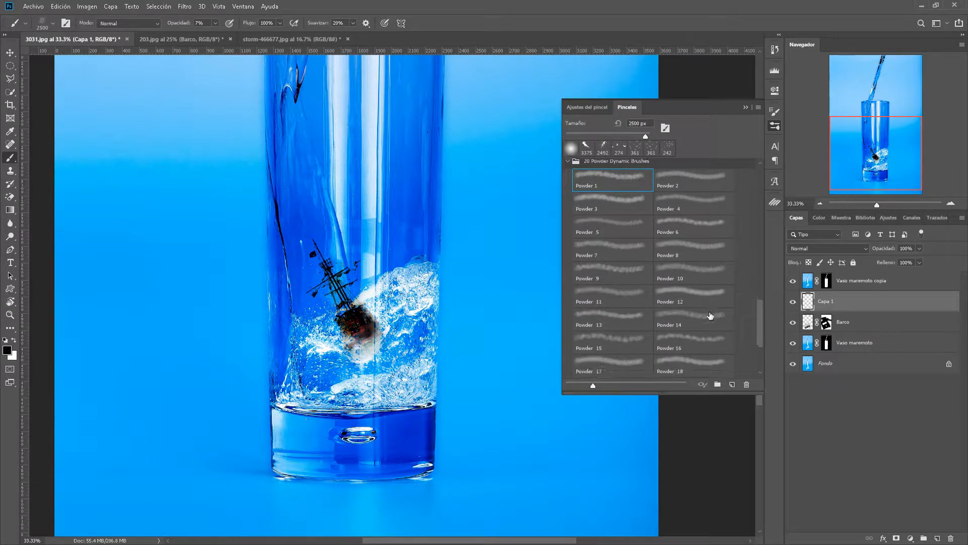
left_click(706, 314)
left_click(601, 316)
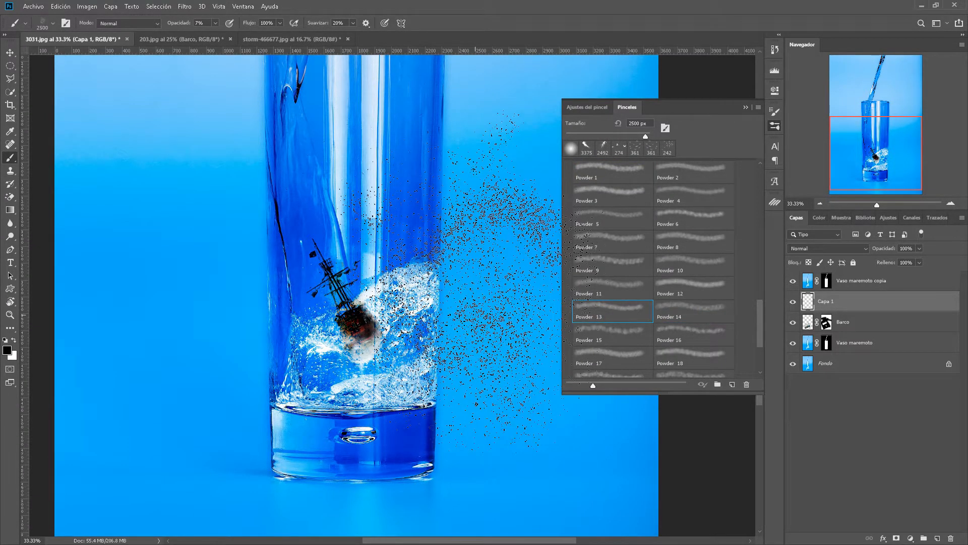
Stamp white splash droplets around the ship's hull with the powder brush at 100% opacity and 549 px.
left_click(492, 282)
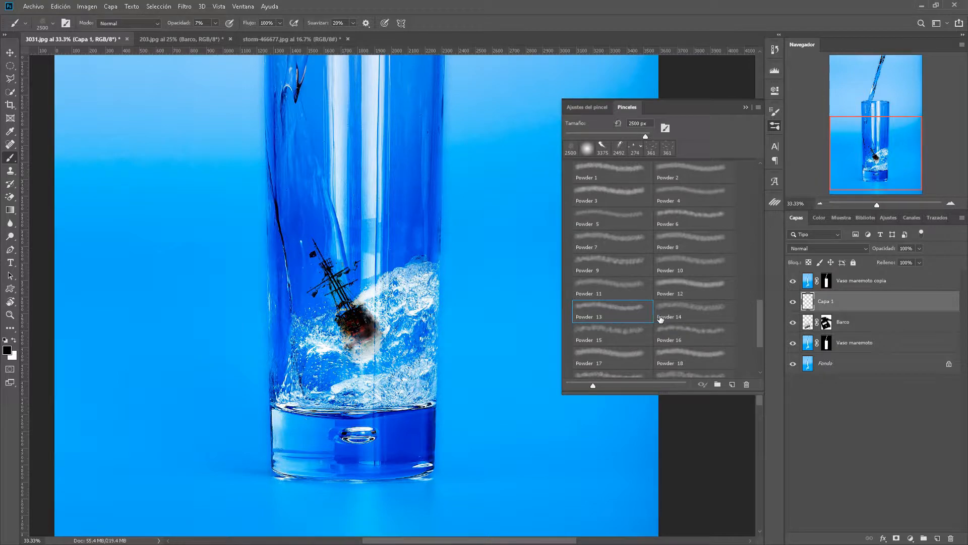
left_click(14, 341)
left_click(389, 345)
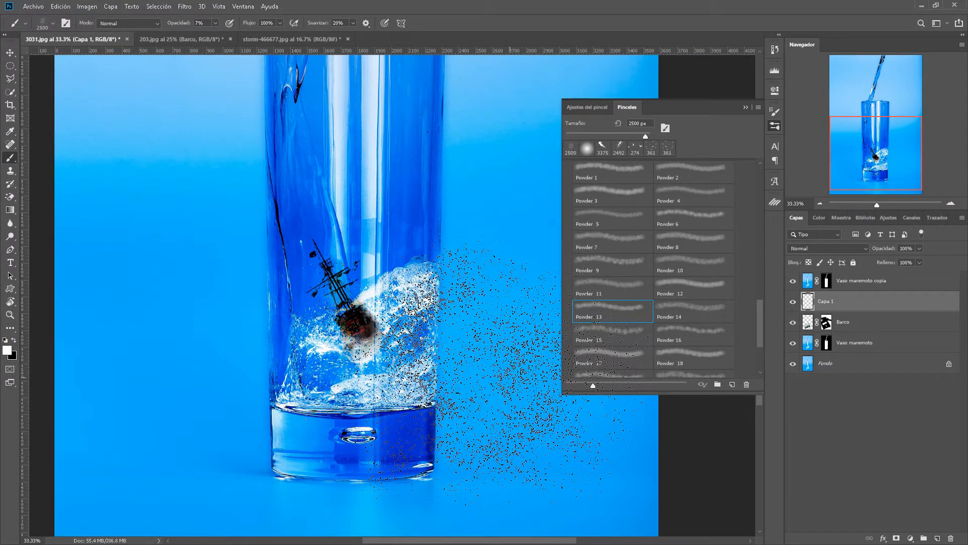
left_click_drag(176, 23, 263, 16)
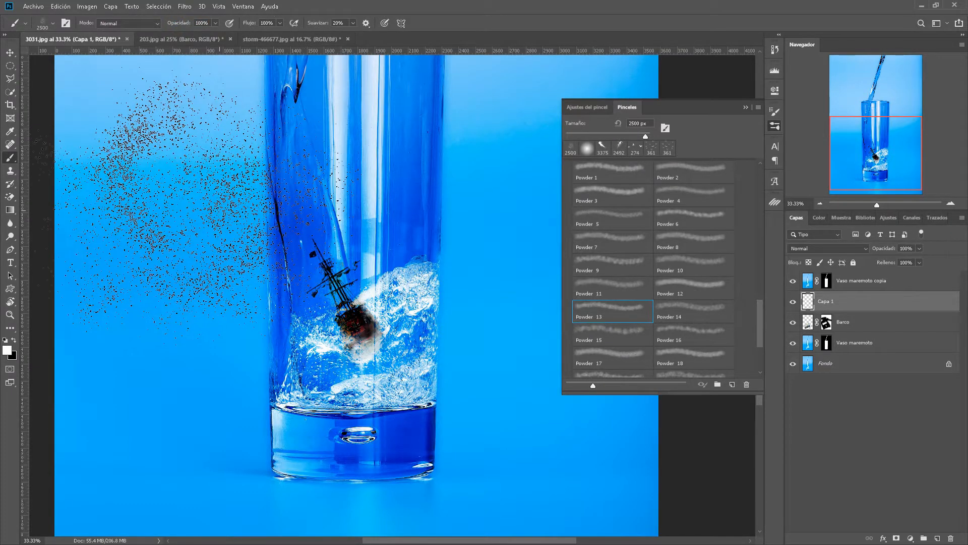
left_click(182, 200)
key("ctrl+z")
right_click(404, 343, "alt")
left_click_drag(404, 342, 241, 310)
left_click(362, 328)
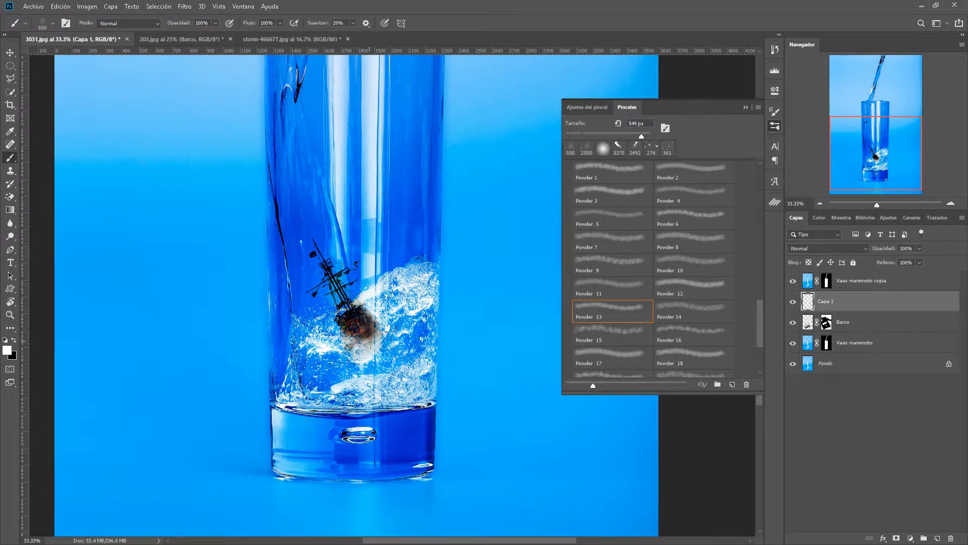
left_click(345, 353)
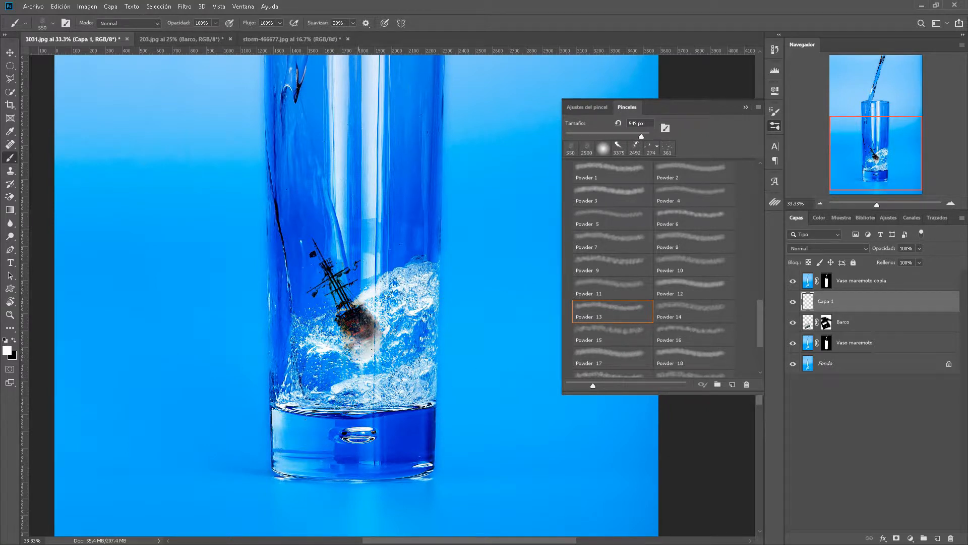
Paint white over the lower hull on the Barco layer mask with a soft round 62 px brush.
left_click(826, 323)
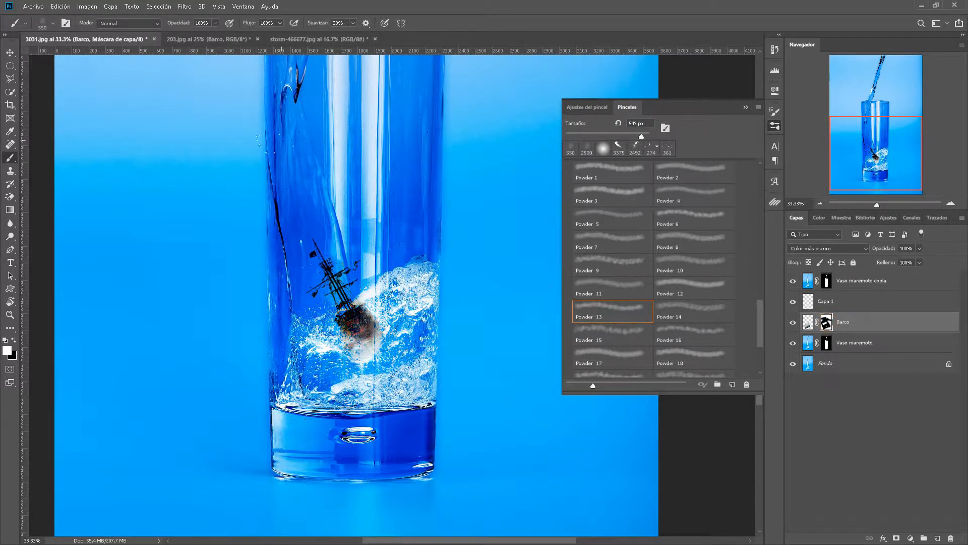
left_click(53, 25)
left_click(52, 99)
left_click(75, 54)
left_click(53, 24)
left_click(698, 70)
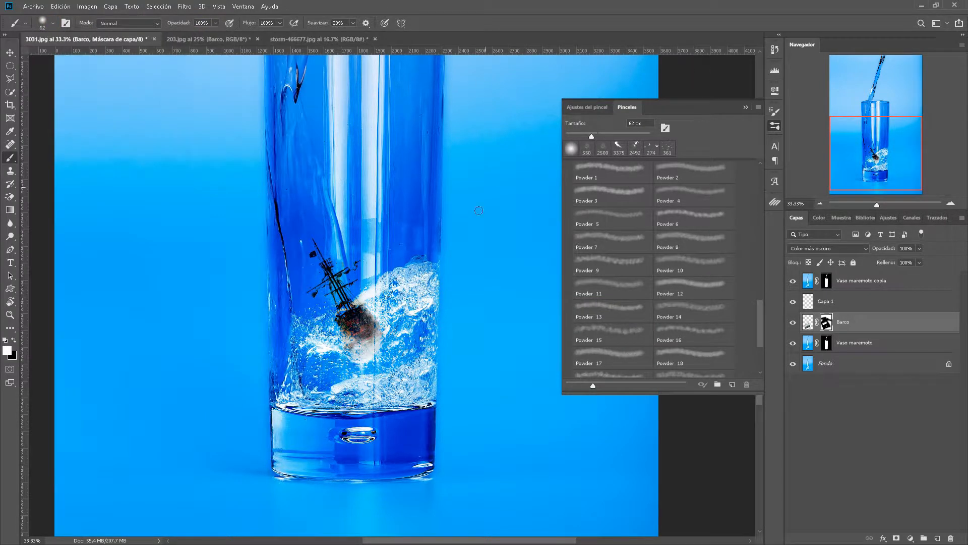
left_click(746, 108)
mouse_move(372, 328)
left_mouse_down()
mouse_move(354, 335)
mouse_move(355, 353)
left_mouse_up()
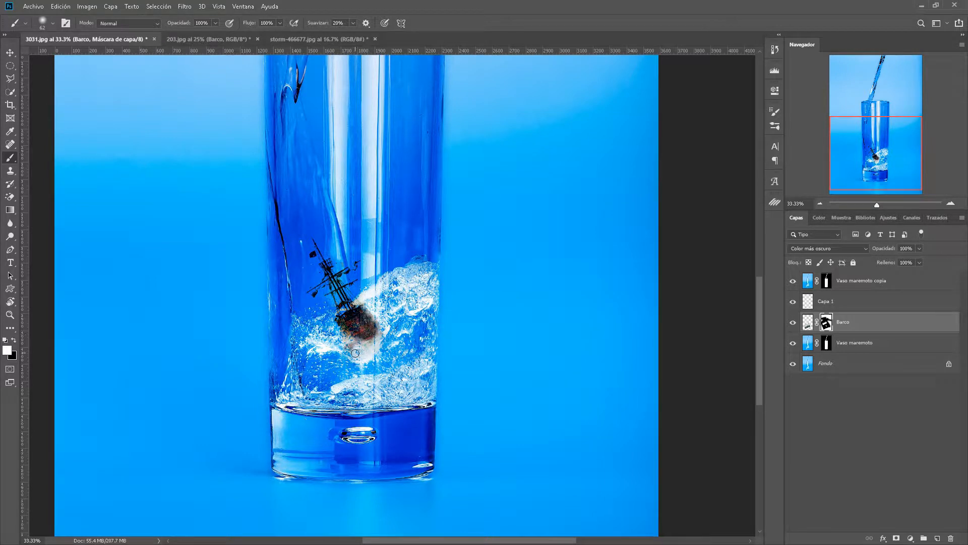
Rename the splash layer Capa 1 as "Salpicadura agua".
scroll(649, 378, "down", 3)
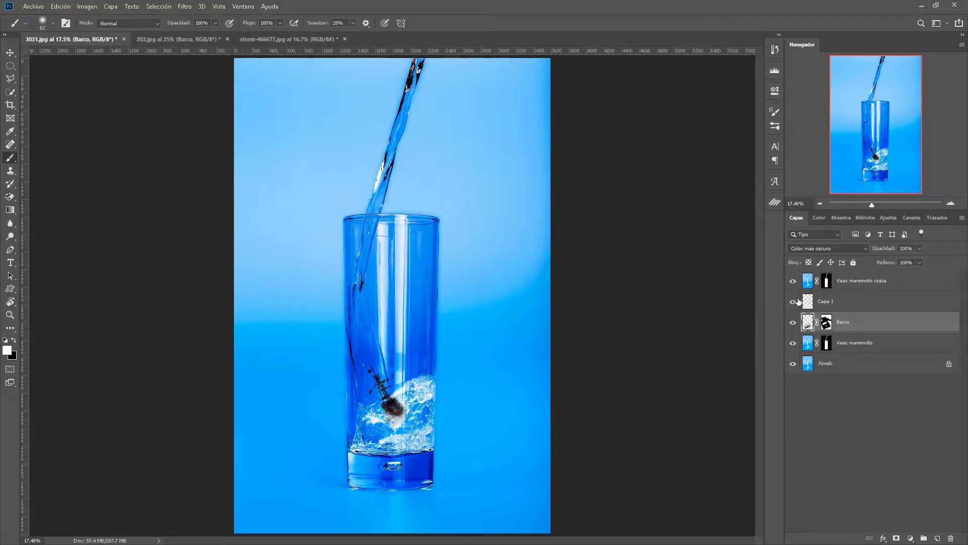
double_click(826, 301)
type("Salpic")
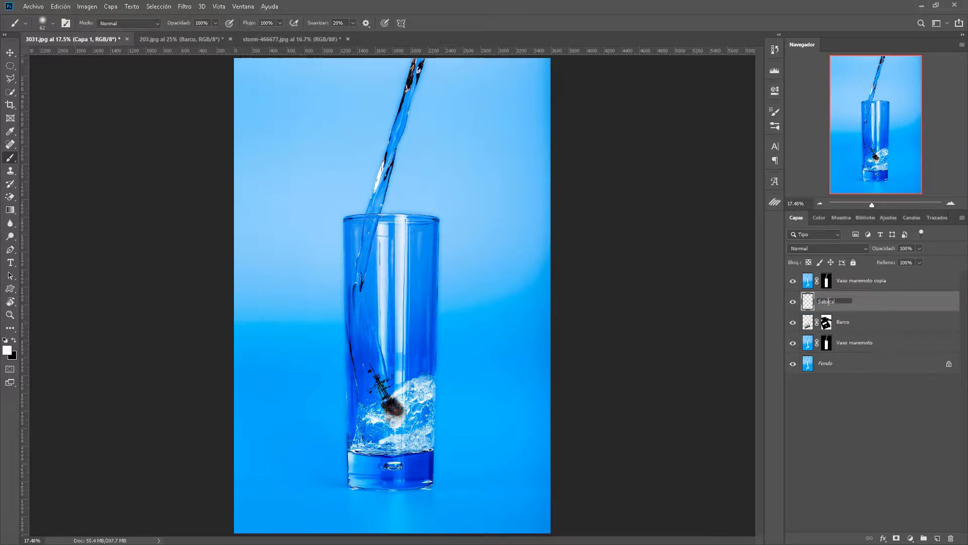
type("adura agua")
key("Return")
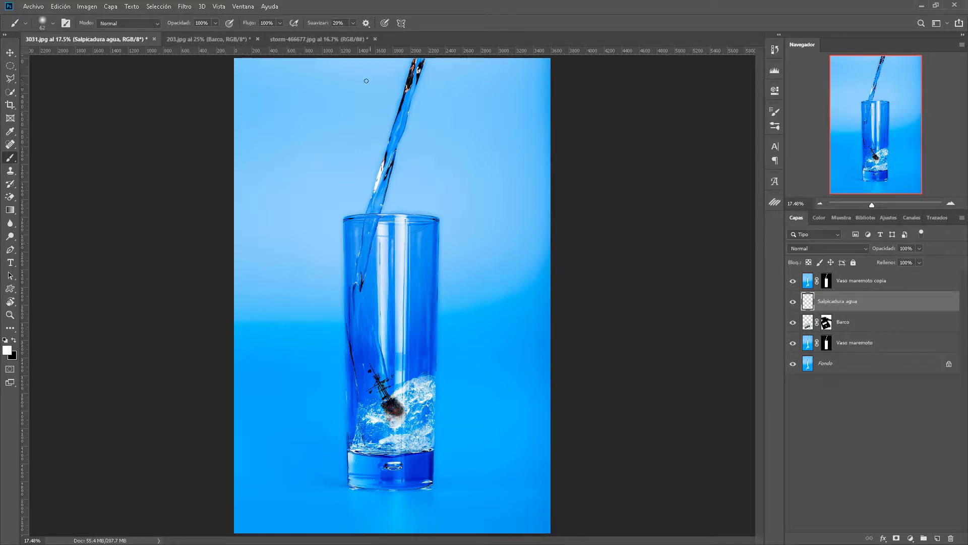
Copy the Cielo nubes layer from storm-466677.jpg into 3031.jpg and position the clouds over the glass.
left_click(282, 39)
left_click(809, 279)
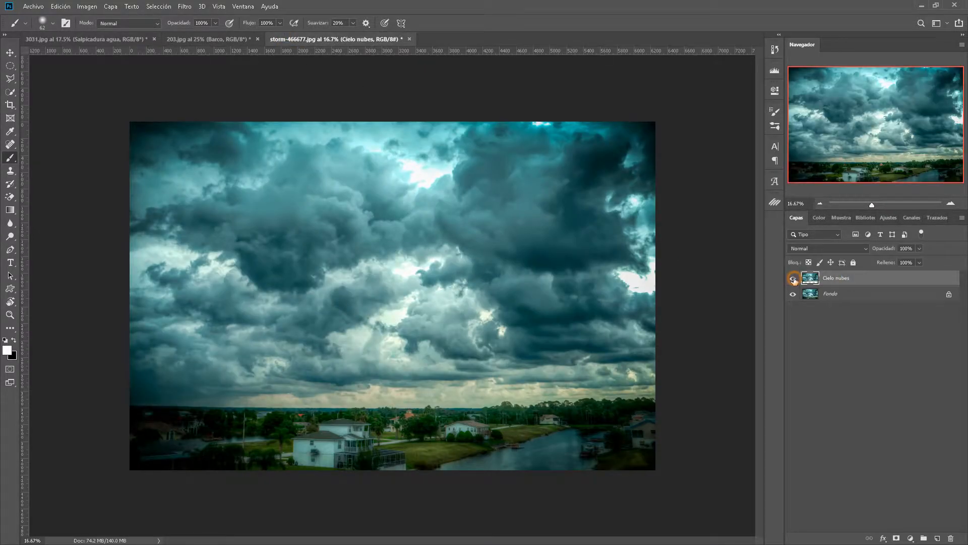
key("v")
left_click_drag(291, 178, 109, 43)
left_click_drag(404, 305, 395, 312)
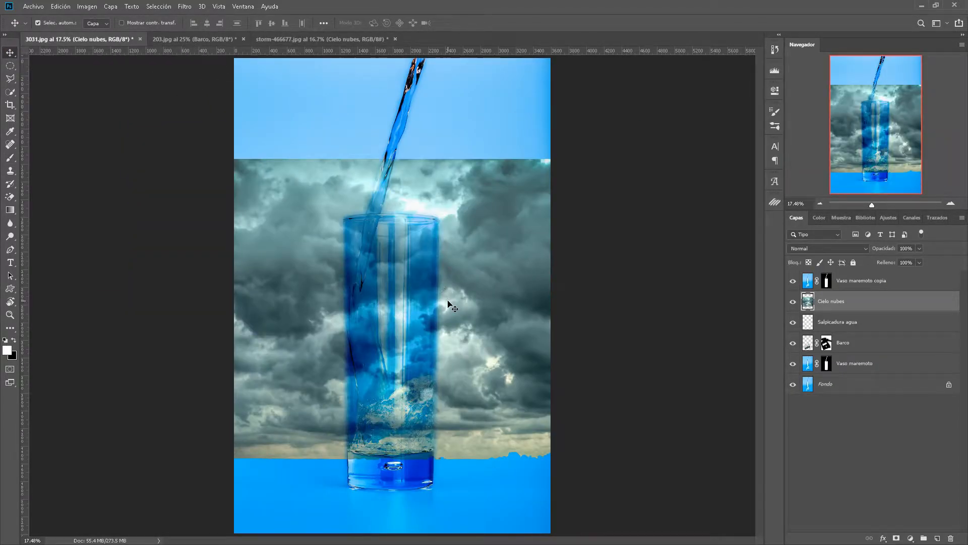
Scale down the Cielo nubes layer and narrow both sides so the clouds sit just around the glass.
key("ctrl+t")
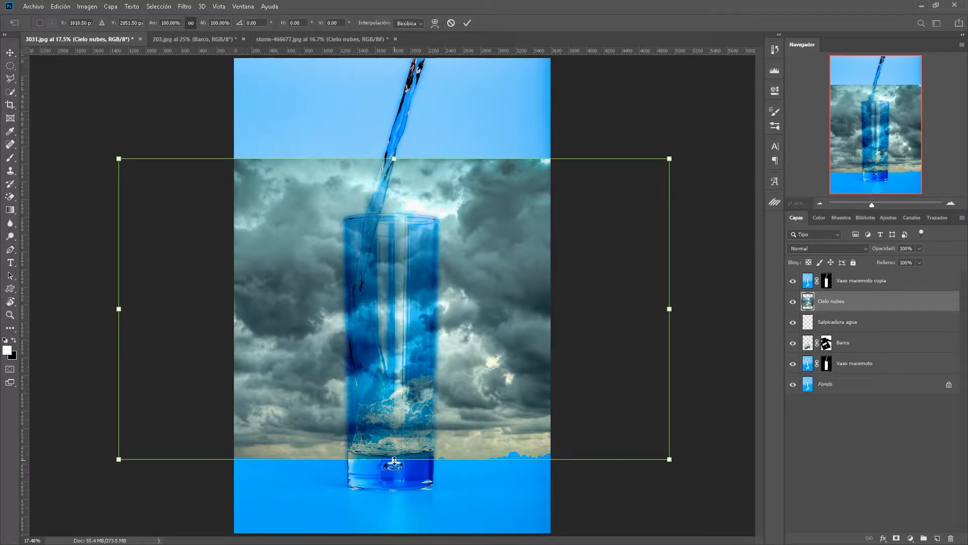
left_click_drag(390, 160, 393, 186)
left_click_drag(395, 236, 401, 282)
left_click_drag(400, 474, 397, 429)
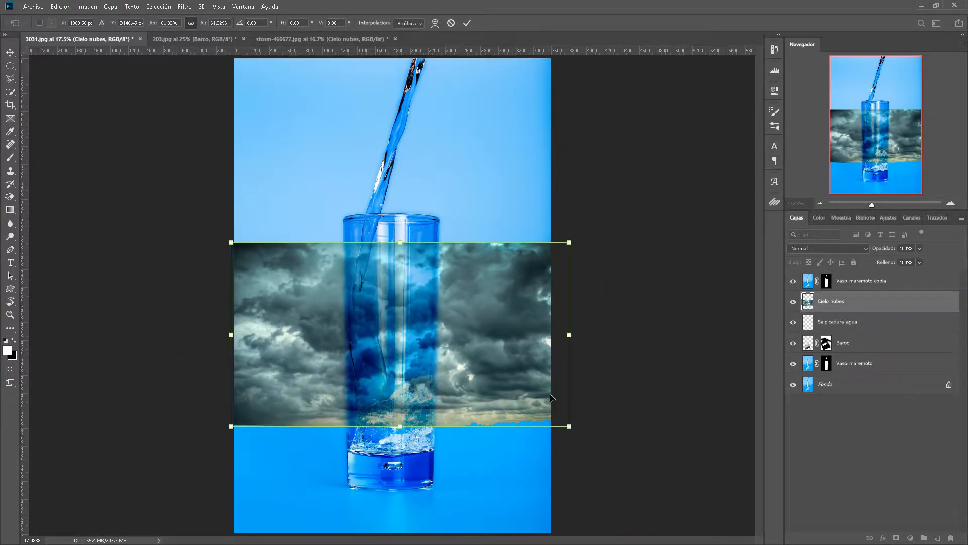
left_click_drag(569, 334, 479, 334)
left_click_drag(231, 334, 300, 334)
left_click(468, 24)
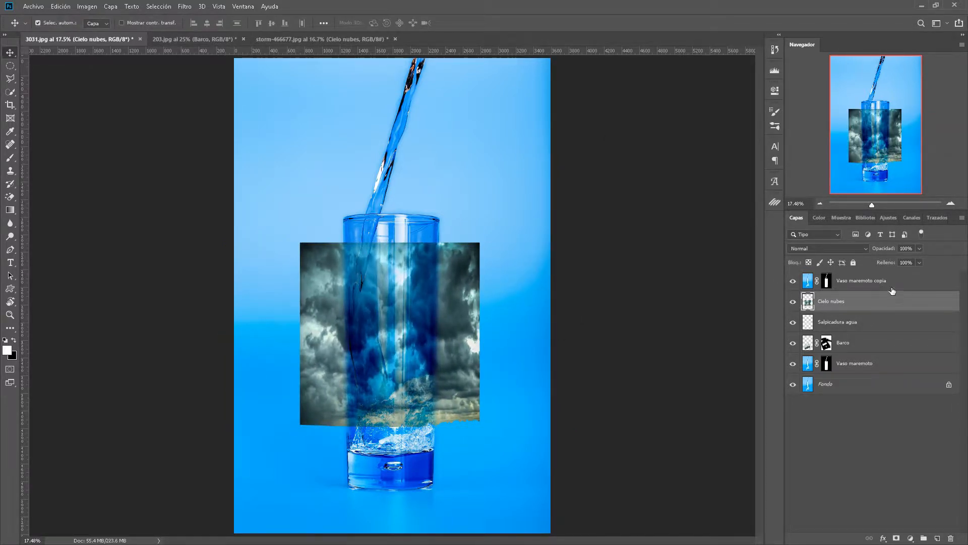
Clip the Cielo nubes and Salpicadura agua layers to the Barco layer, with Salpicadura agua directly above Barco.
left_click_drag(885, 303, 886, 326)
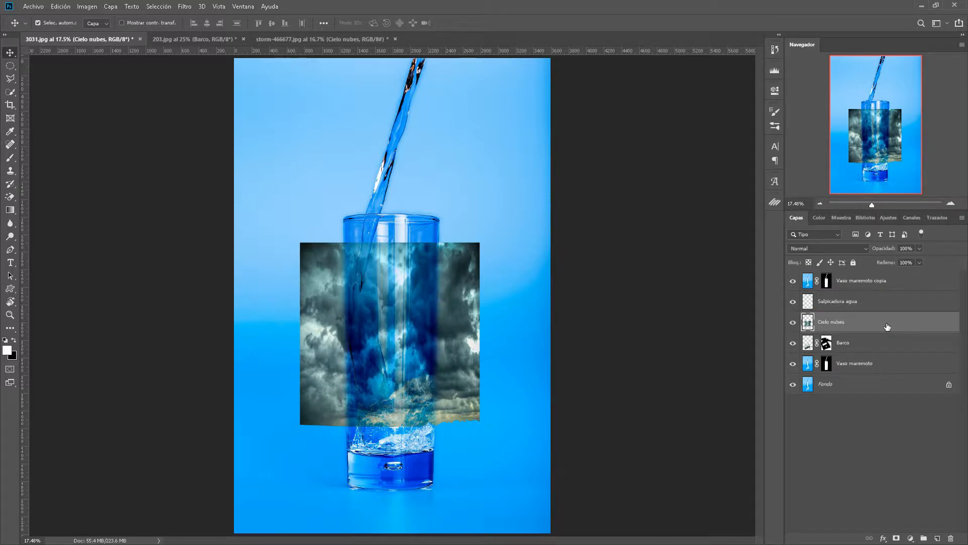
left_click(891, 333, "alt")
left_click_drag(876, 302, 878, 332)
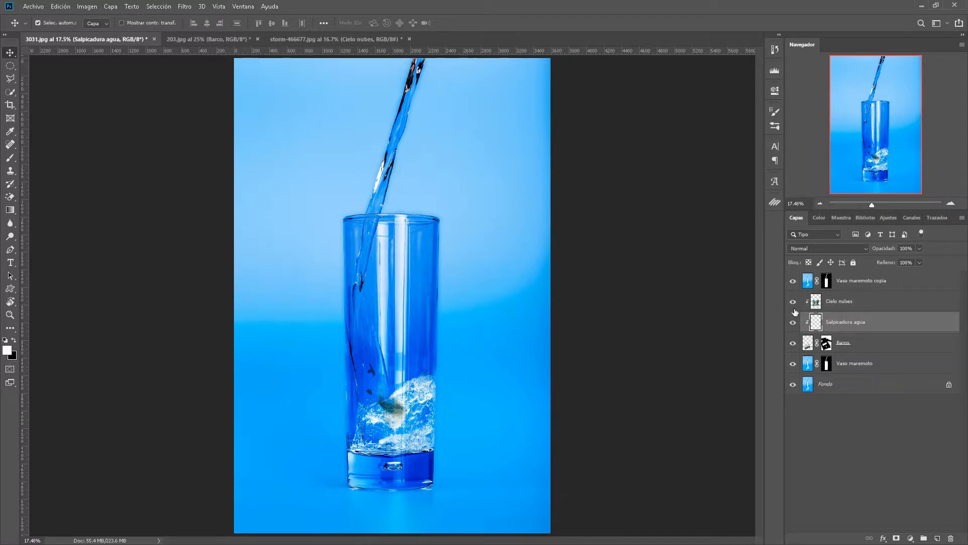
Compare the ship with the Cielo nubes layer shown and hidden, and preview other blend modes for that layer.
left_click(793, 302)
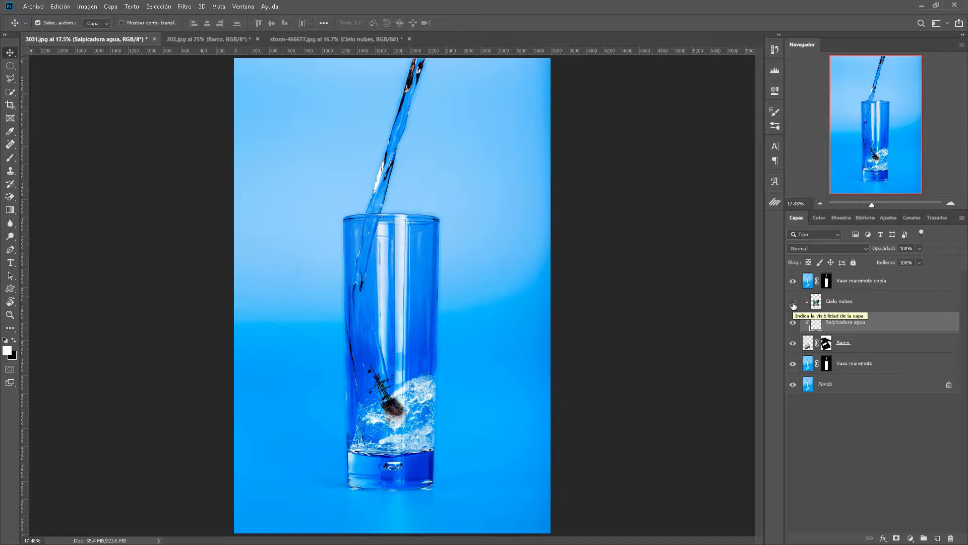
left_click(793, 306)
left_click(793, 304)
left_click(832, 303)
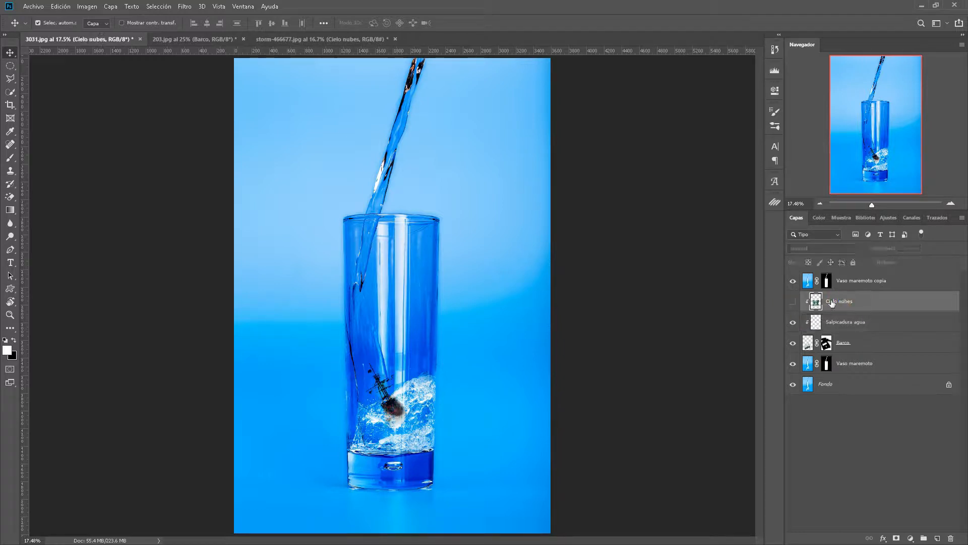
left_click(794, 303)
left_click(861, 247)
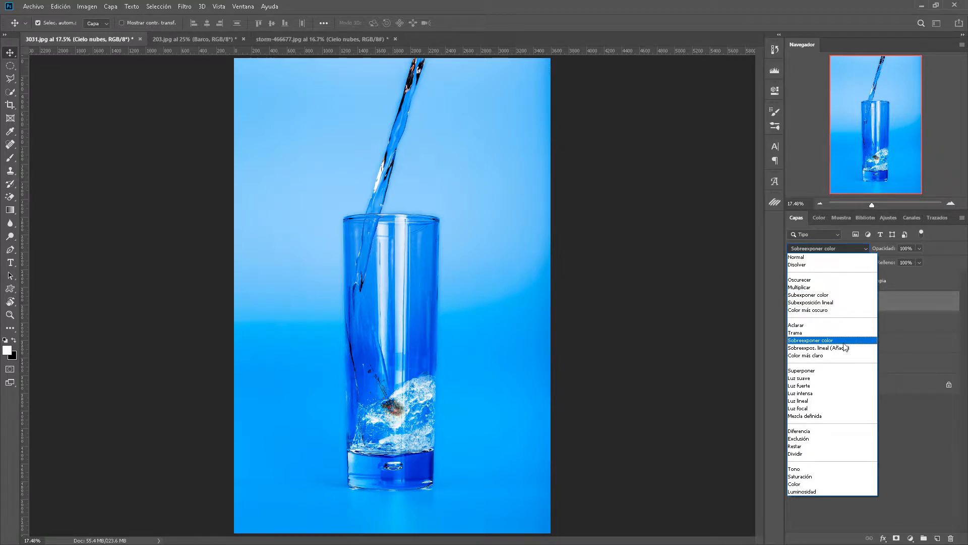
key("Escape")
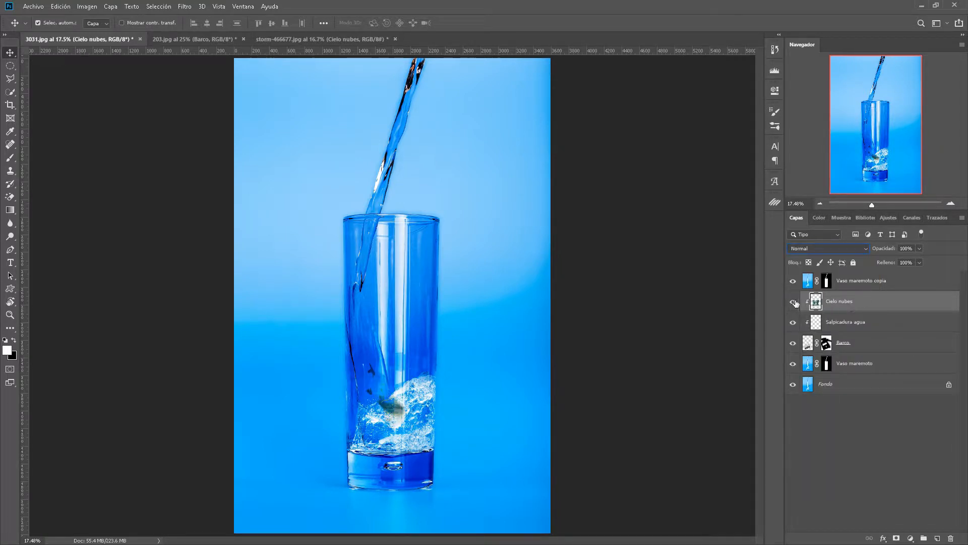
Release Cielo nubes from its clipping group, bring it above Vaso maremoto copia and clip it to that layer.
left_click(889, 313, "alt")
left_click_drag(889, 311, 883, 281)
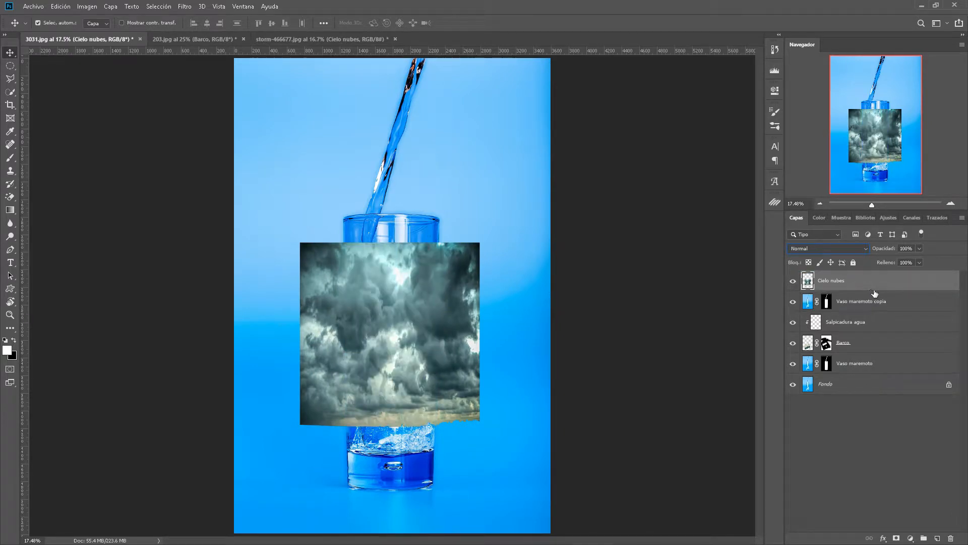
left_click(883, 292, "alt")
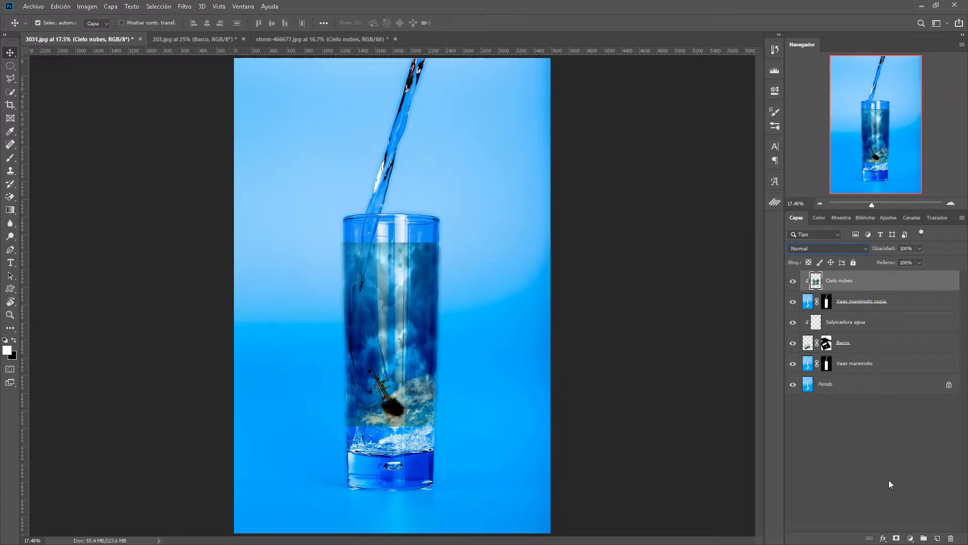
Add a layer mask to Cielo nubes and paint black at 20% opacity along the clouds' lower edge over the waves.
left_click(898, 540)
key("b")
right_click(476, 377, "alt")
left_click_drag(491, 378, 495, 380)
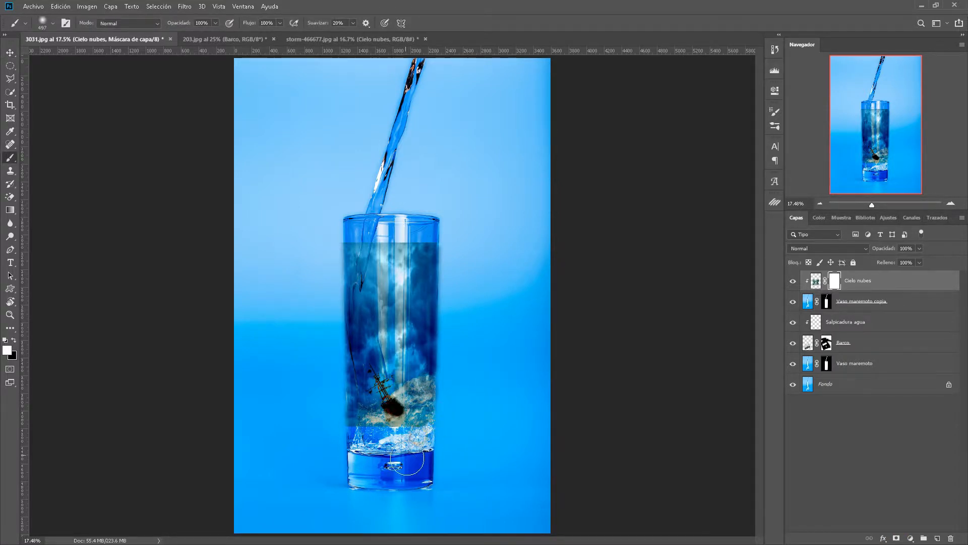
key("x")
left_click_drag(181, 25, 140, 27)
mouse_move(351, 441)
left_mouse_down()
mouse_move(393, 445)
mouse_move(400, 434)
mouse_move(390, 444)
mouse_move(376, 429)
mouse_move(430, 408)
mouse_move(430, 438)
mouse_move(381, 467)
mouse_move(378, 453)
mouse_move(389, 458)
mouse_move(352, 425)
mouse_move(377, 425)
left_mouse_up()
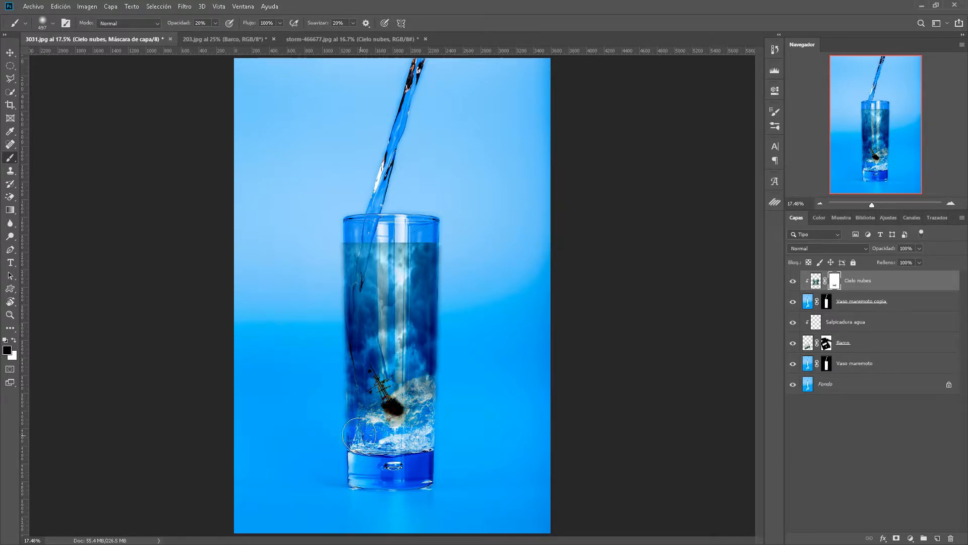
left_click(802, 346)
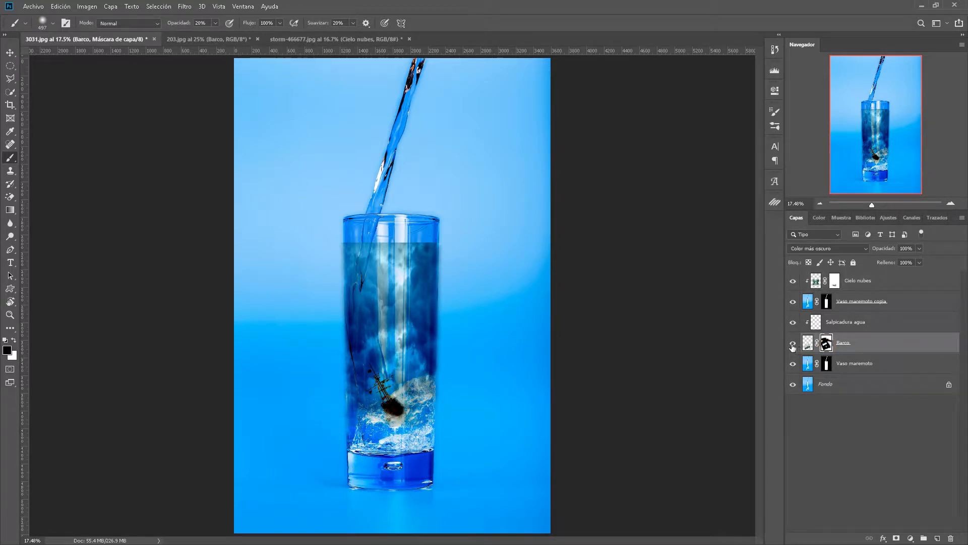
left_click(827, 344, "ctrl")
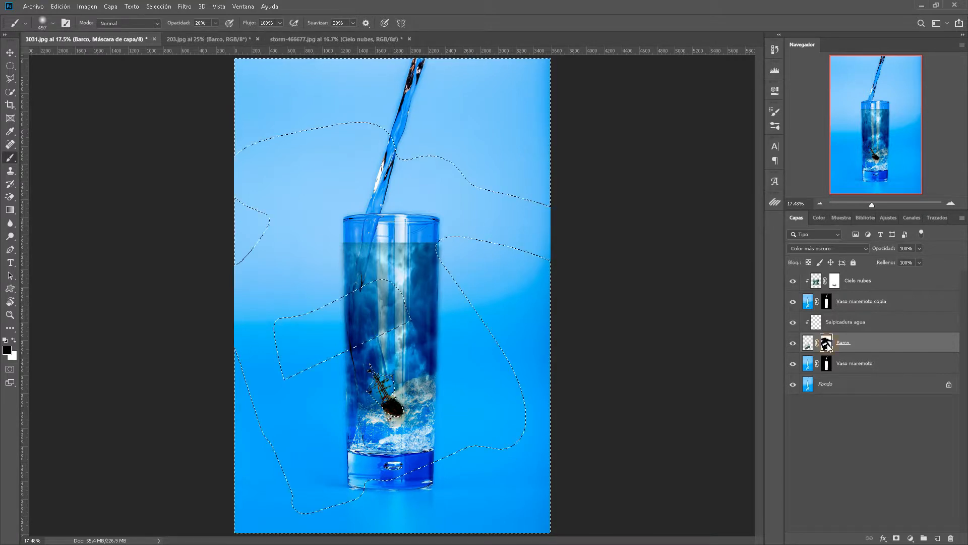
left_click_drag(476, 396, 500, 396)
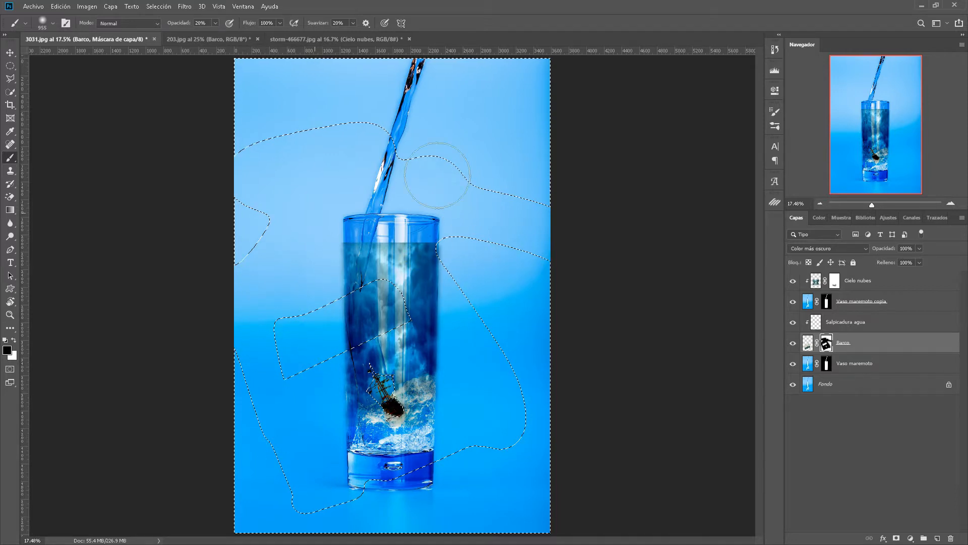
key("ctrl+d")
key("x")
Paint black on the Cielo nubes mask with a soft 337 px brush at 20% opacity to fade the clouds' upper edge.
left_click(874, 281)
left_click(834, 281)
key("x")
mouse_move(423, 223)
left_mouse_down()
mouse_move(380, 213)
mouse_move(362, 232)
mouse_move(350, 217)
mouse_move(410, 233)
mouse_move(359, 238)
mouse_move(413, 230)
left_mouse_up()
right_click(411, 231, "alt")
mouse_move(413, 230)
left_mouse_down()
mouse_move(378, 236)
mouse_move(435, 228)
mouse_move(405, 238)
mouse_move(415, 239)
mouse_move(373, 234)
mouse_move(399, 240)
left_mouse_up()
left_click_drag(328, 235, 348, 231)
left_click_drag(446, 230, 440, 219)
mouse_move(333, 231)
left_mouse_down()
mouse_move(449, 222)
mouse_move(388, 228)
left_mouse_up()
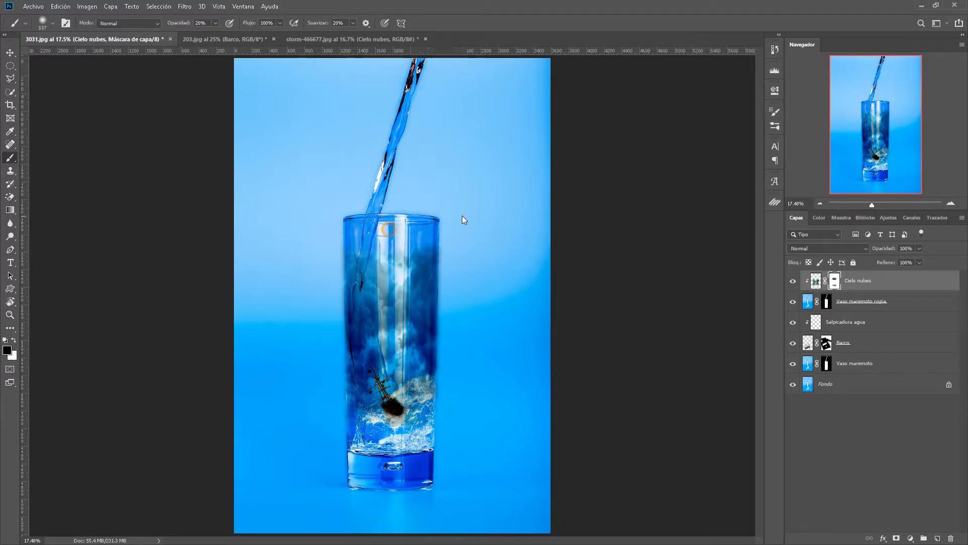
Make Fondo the active layer in 3031.jpg, and in storm-466677.jpg hide Cielo nubes and select its Fondo layer for moving.
left_click(895, 284)
left_click(879, 386)
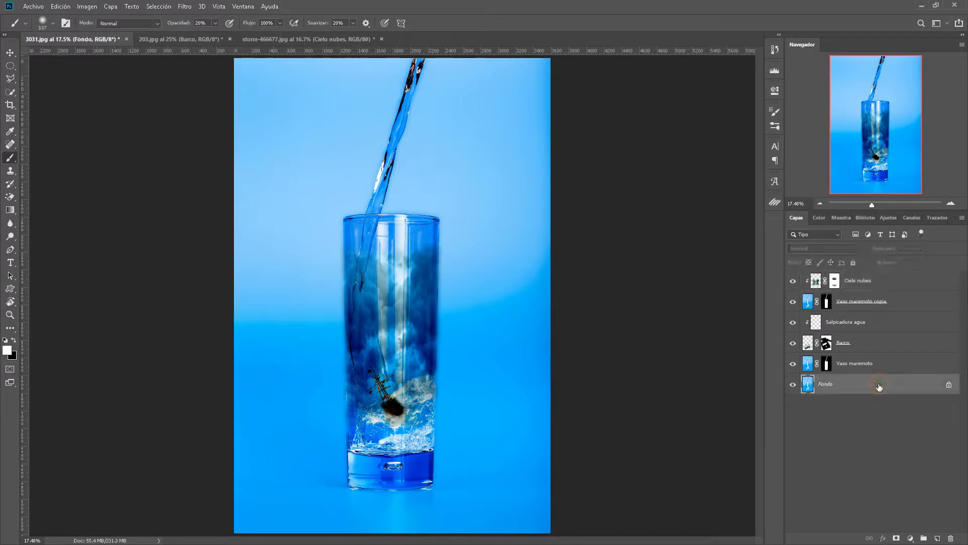
left_click(252, 39)
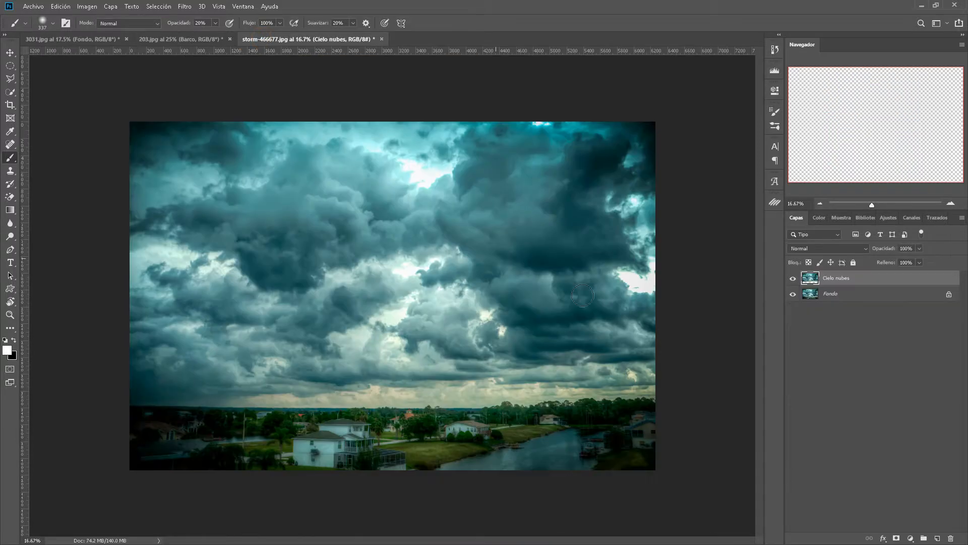
left_click(793, 278)
left_click(834, 296)
left_click(10, 52)
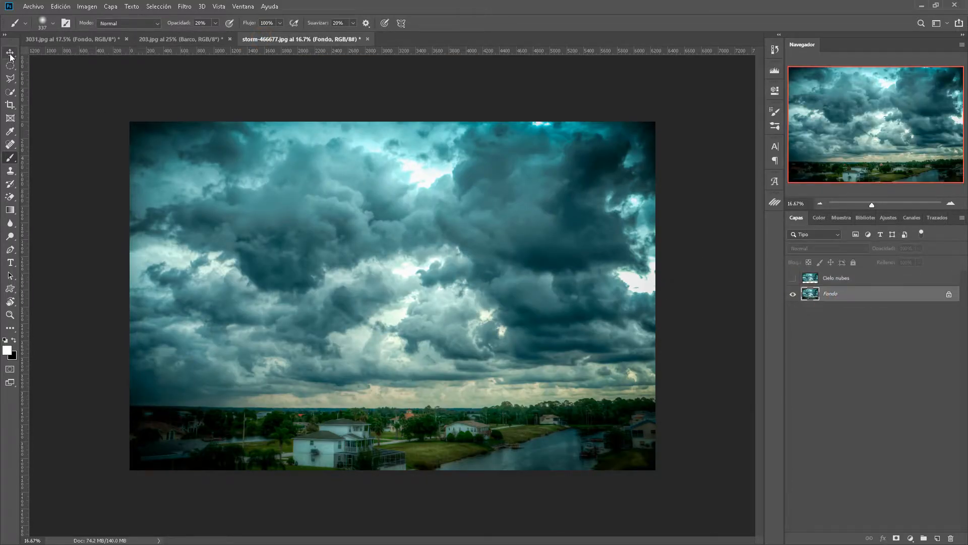
Try to move the locked Fondo layer out of storm-466677.jpg.
left_click_drag(372, 220, 106, 103)
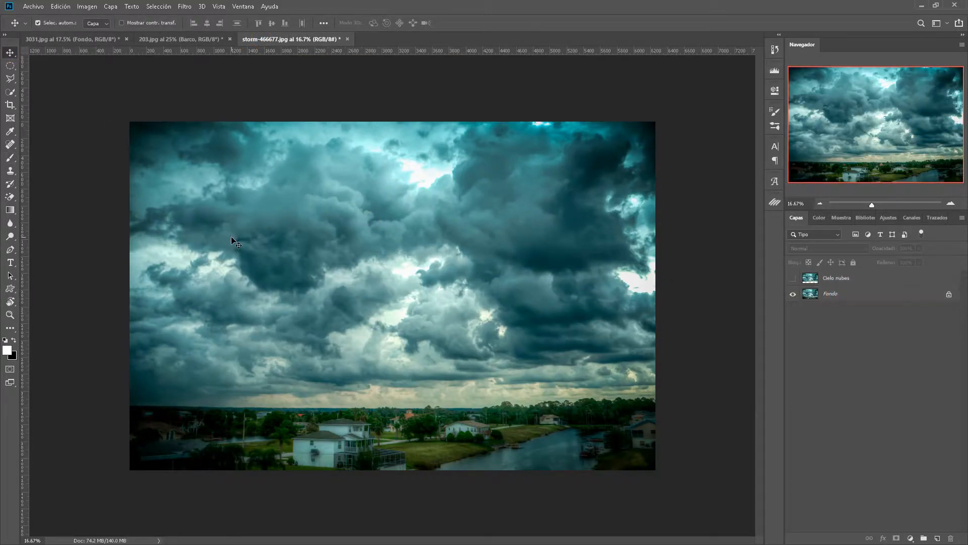
left_click(826, 298)
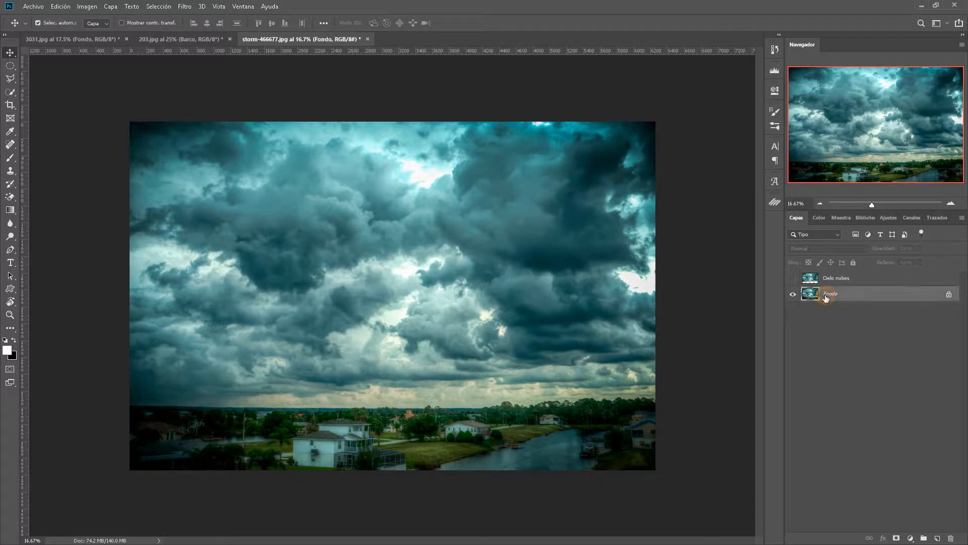
left_click_drag(181, 159, 208, 198)
left_click(231, 217, "ctrl")
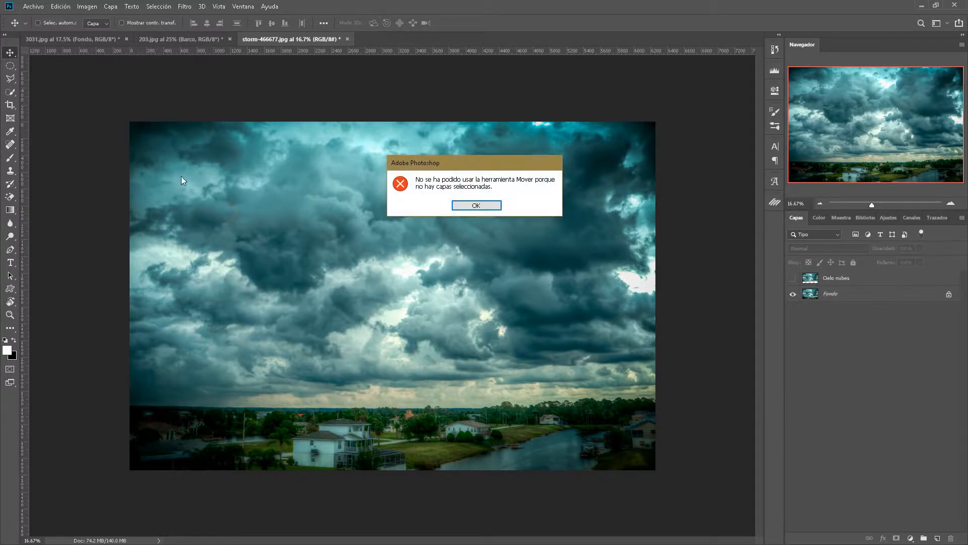
left_click(495, 208)
Unlock the Fondo layer of storm-466677.jpg and copy it into 3031.jpg directly above Fondo.
left_click(848, 299)
left_click(949, 294)
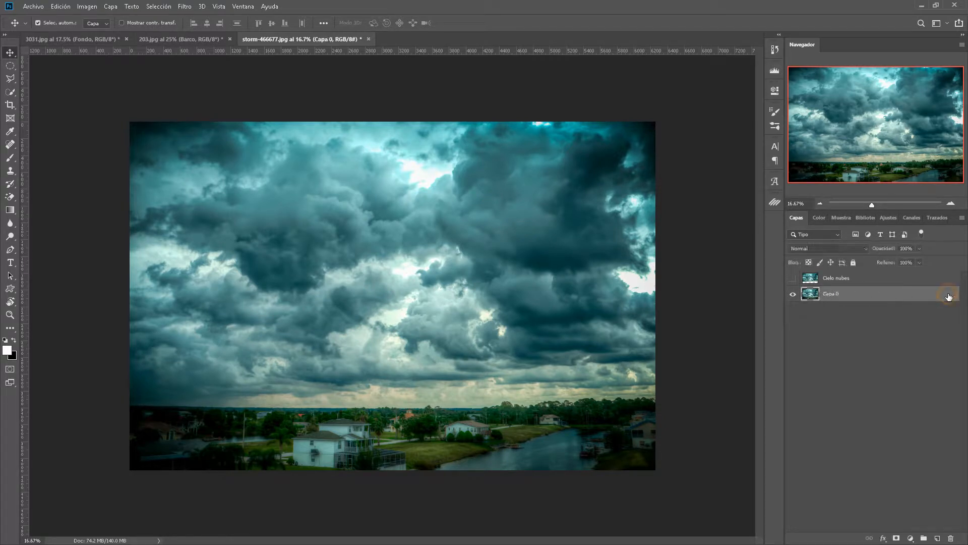
left_click_drag(256, 168, 350, 259)
Enlarge the copied storm landscape to about 200% and position it to fill the whole canvas behind the glass.
key("ctrl+t")
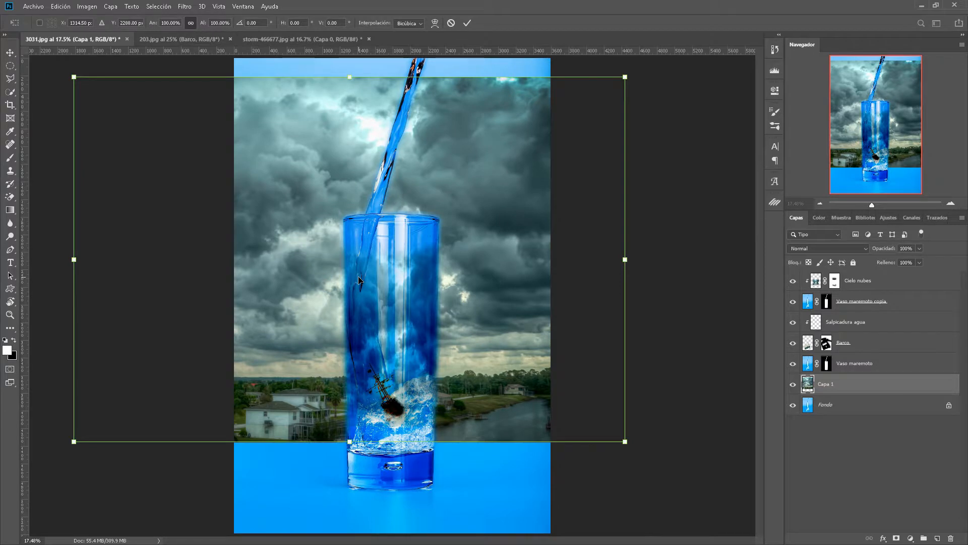
left_click_drag(351, 439, 351, 476)
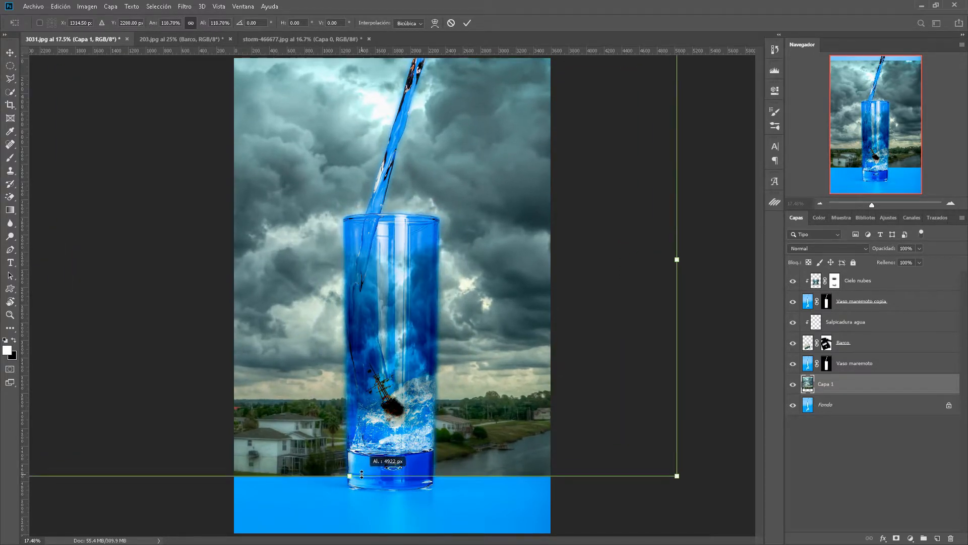
left_click_drag(329, 422, 352, 469)
key("ctrl+minus")
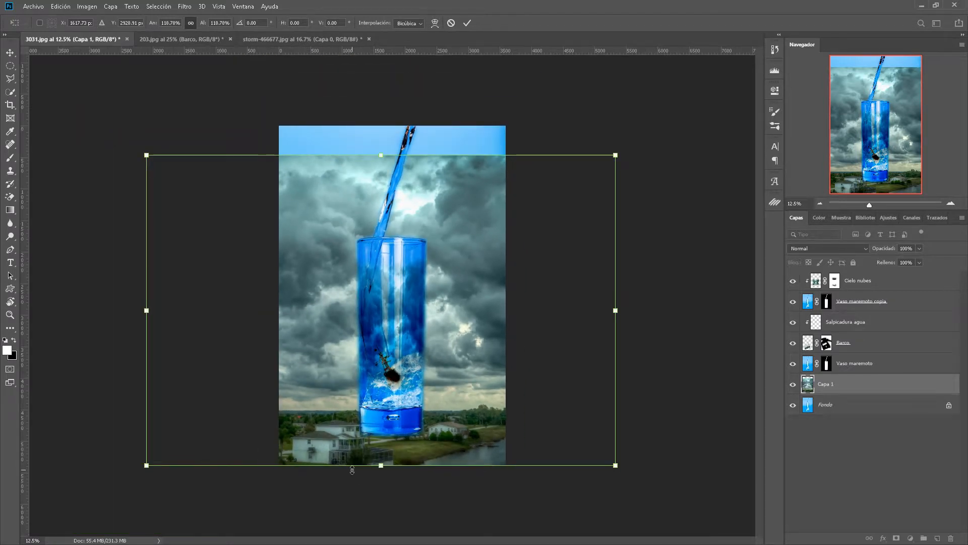
mouse_move(373, 466)
left_mouse_down()
mouse_move(383, 453)
mouse_move(381, 469)
left_mouse_up()
left_click_drag(381, 155, 397, 3)
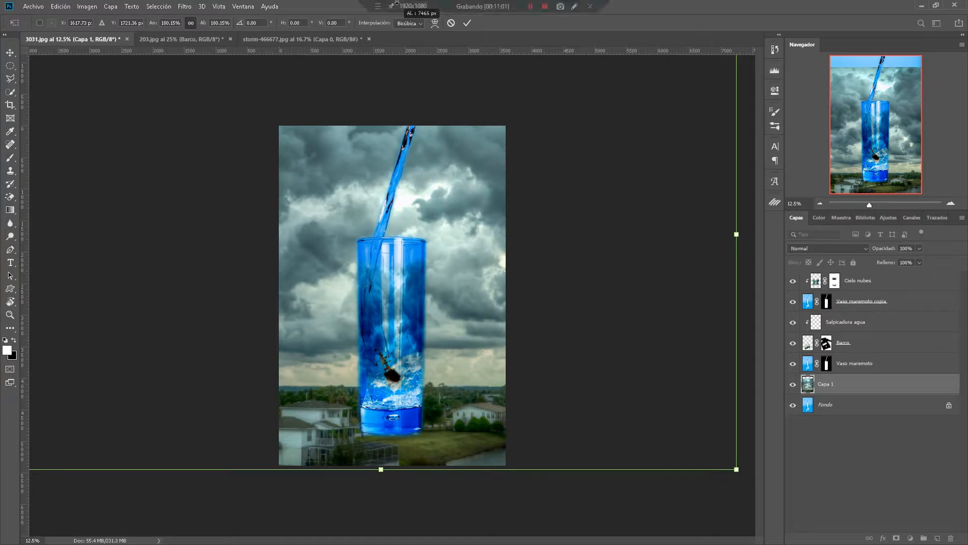
key("ctrl+minus")
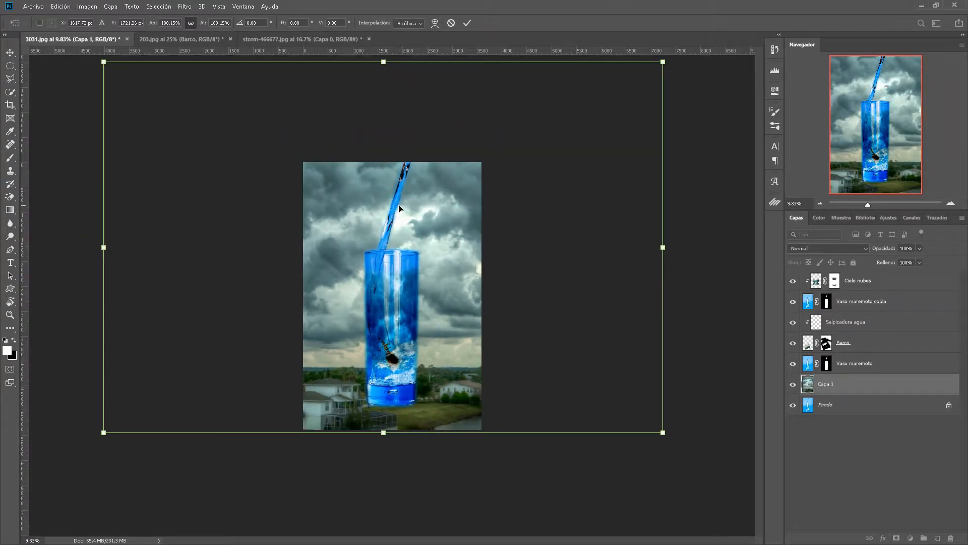
key("ctrl+minus")
left_click_drag(384, 97, 386, 61)
left_click(467, 22)
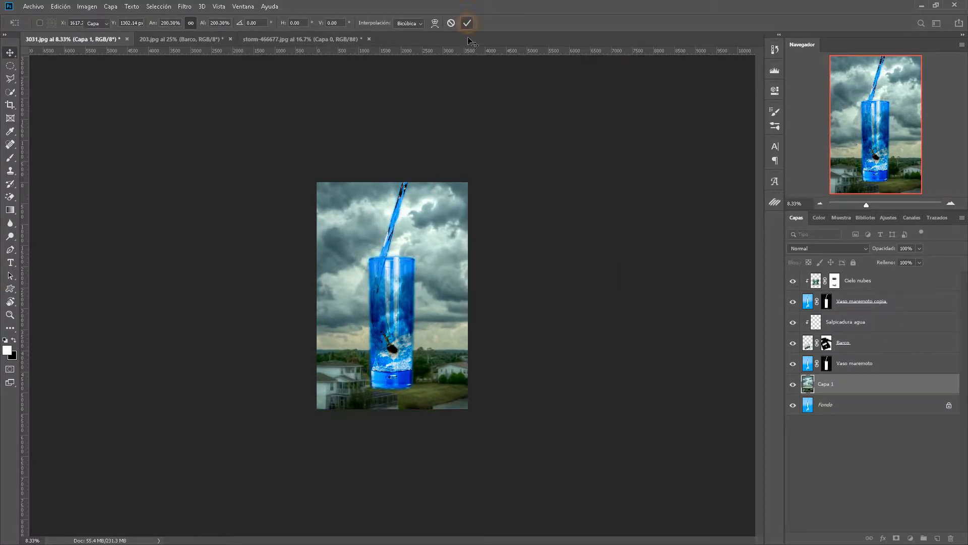
Create a new layer directly below Vaso maremoto and name it "Sombra vaso".
left_click(905, 367)
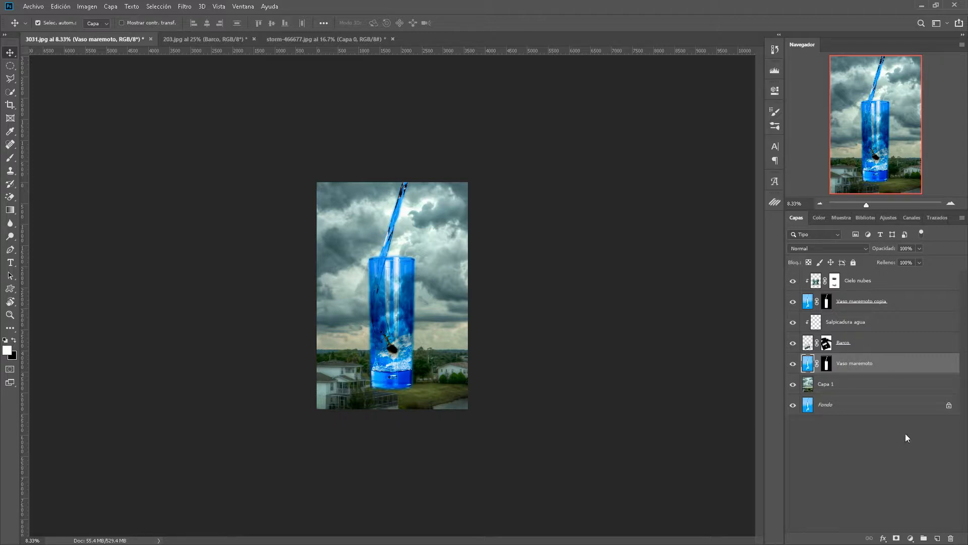
left_click(939, 538, "ctrl")
double_click(826, 383)
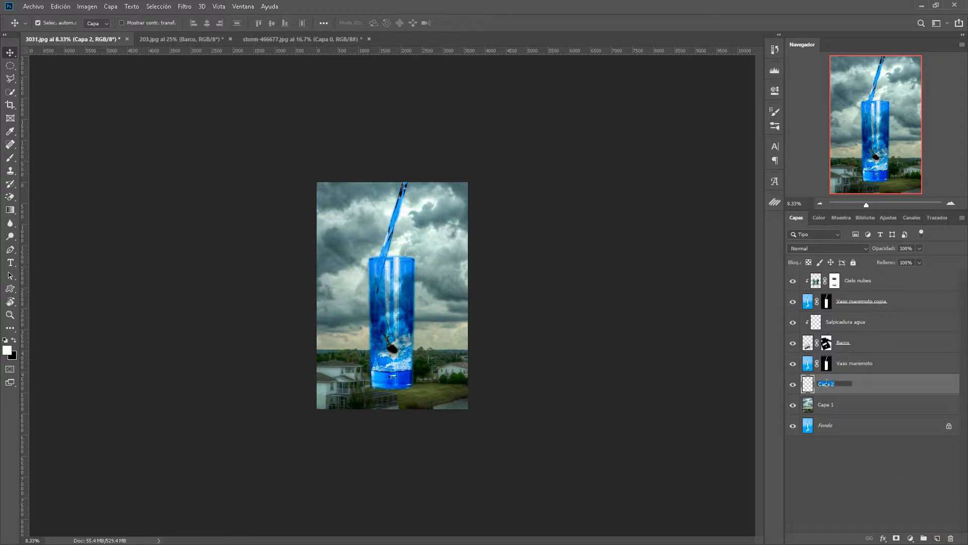
type("Sombra vaso")
key("Return")
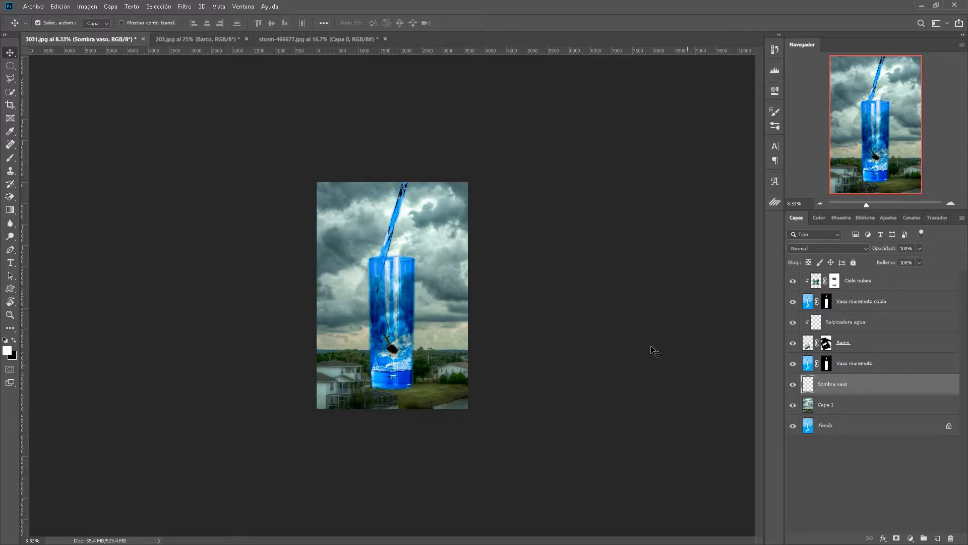
Paint a black shadow under the base of the glass on Sombra vaso with a soft 337 px brush at 20% opacity.
left_click(13, 341)
key("b")
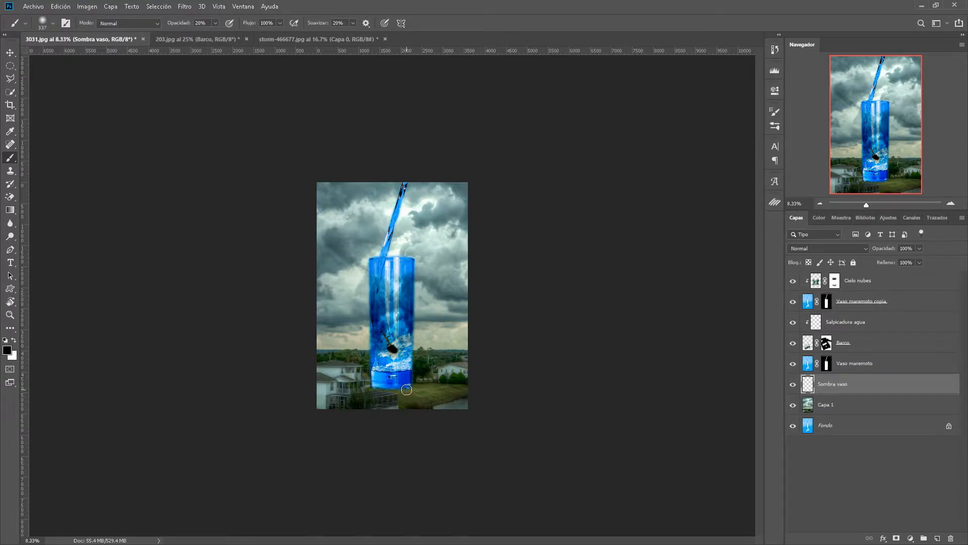
mouse_move(403, 389)
left_mouse_down()
mouse_move(374, 389)
mouse_move(407, 384)
mouse_move(393, 391)
mouse_move(401, 402)
mouse_move(405, 394)
mouse_move(400, 410)
mouse_move(403, 389)
mouse_move(371, 399)
mouse_move(384, 414)
mouse_move(406, 393)
mouse_move(409, 423)
mouse_move(421, 394)
mouse_move(398, 396)
mouse_move(373, 386)
left_mouse_up()
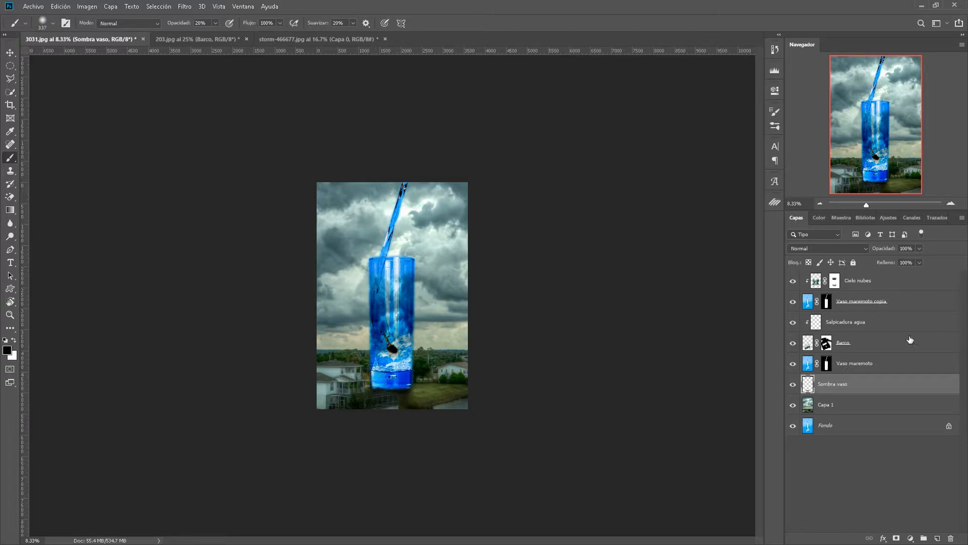
Set the Sombra vaso layer's blend mode to Luz lineal with 93% opacity and 59% fill.
left_click(863, 249)
left_click(851, 288)
left_click_drag(883, 249, 875, 252)
left_click(863, 248)
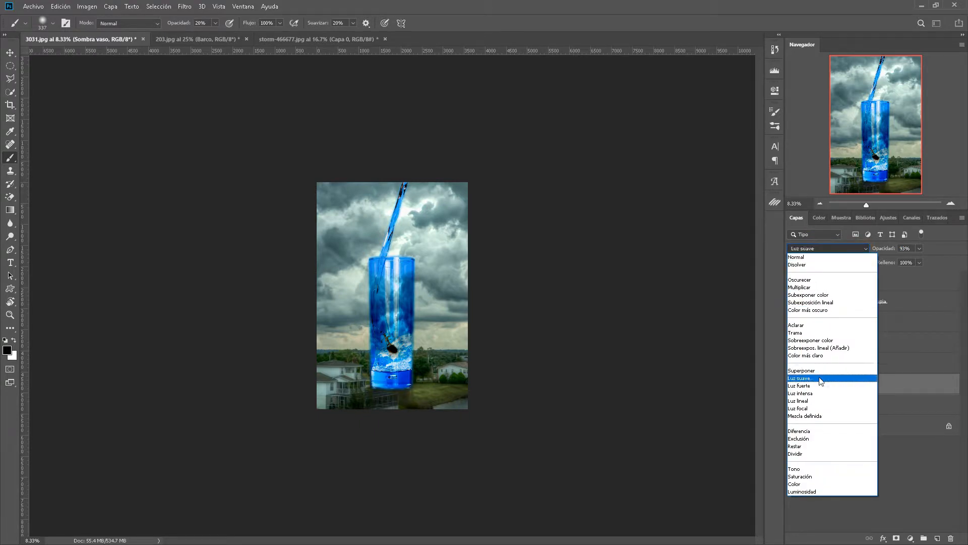
left_click(818, 402)
mouse_move(888, 266)
left_mouse_down()
mouse_move(869, 268)
mouse_move(880, 267)
left_mouse_up()
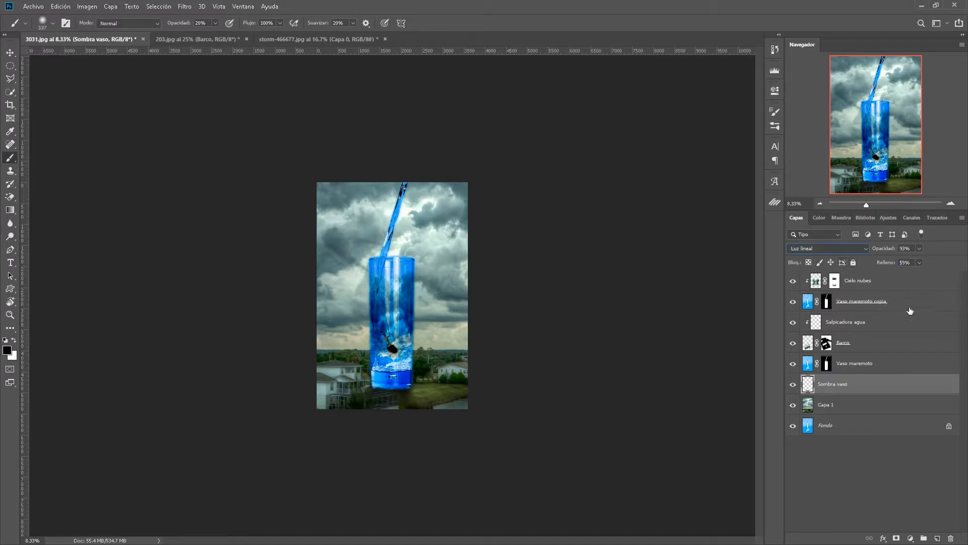
left_click(876, 480)
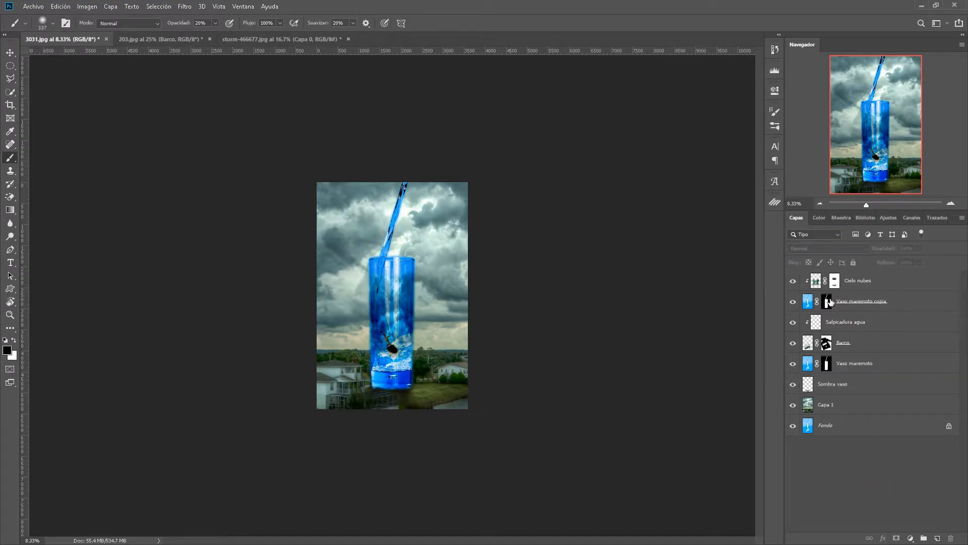
Add the author's signature as black 56 pt Nicolette Demo text above Cielo nubes, placed in the image's lower-right corner.
left_click(907, 286)
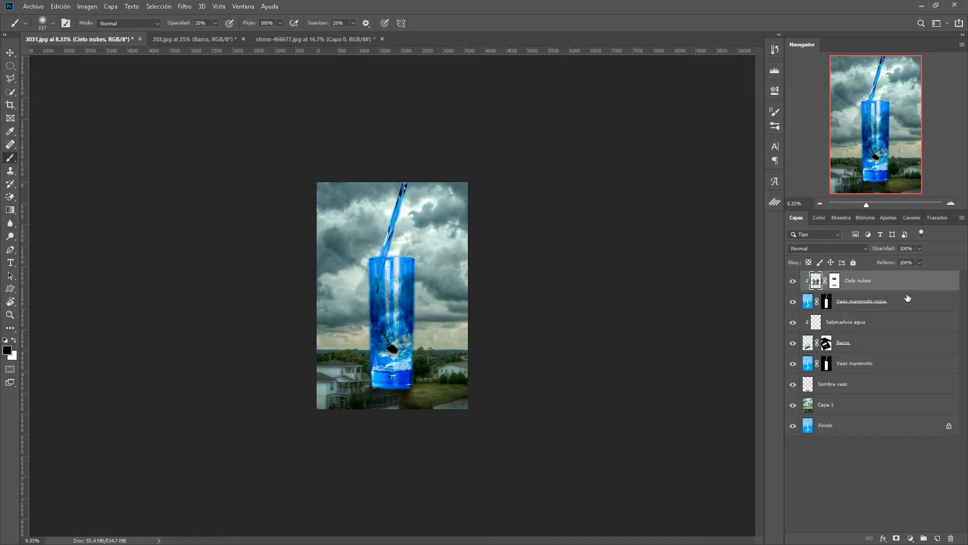
left_click(937, 538)
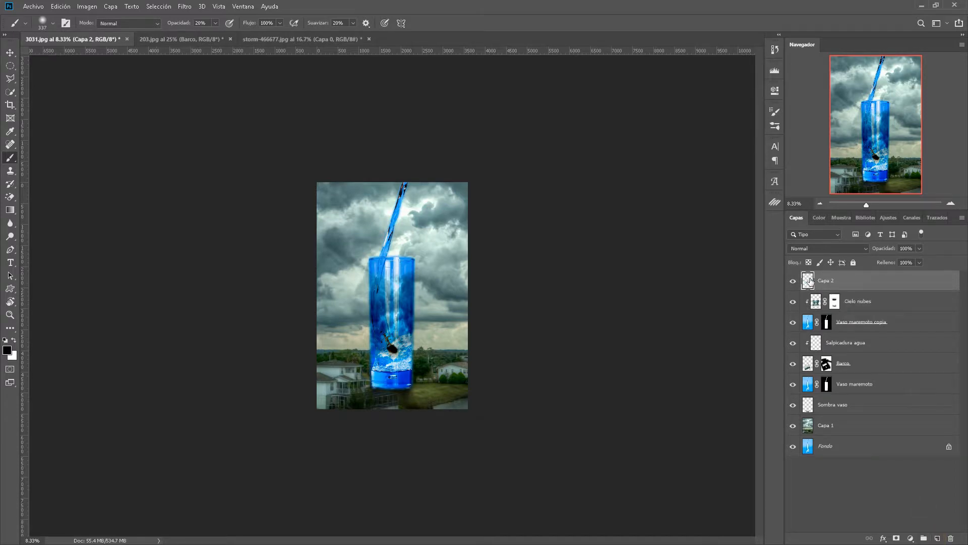
key("t")
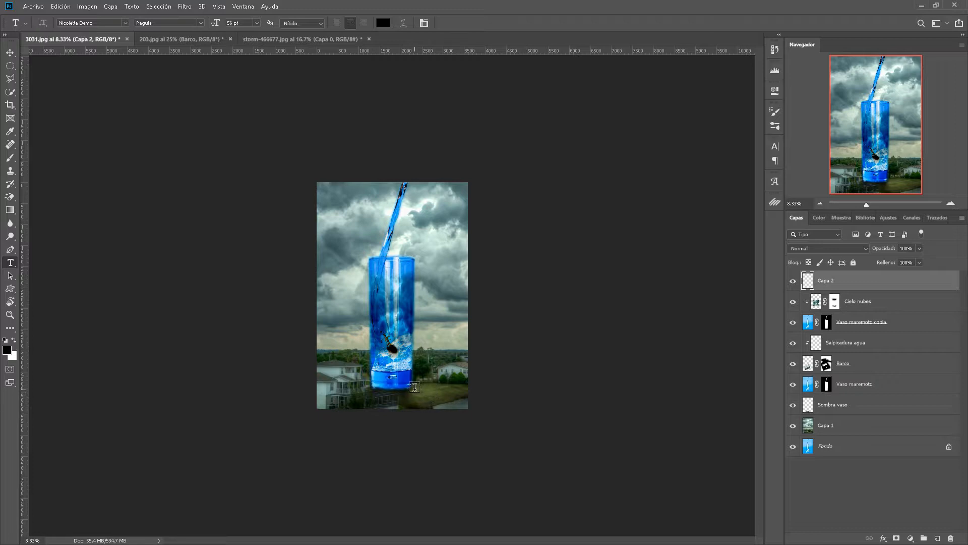
left_click_drag(418, 390, 452, 401)
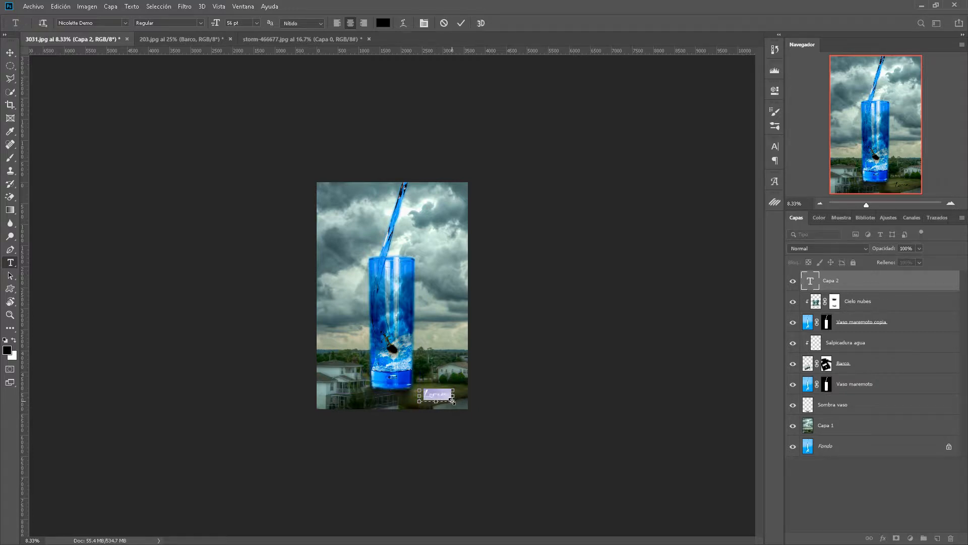
left_click(462, 23)
left_click_drag(438, 396, 456, 408)
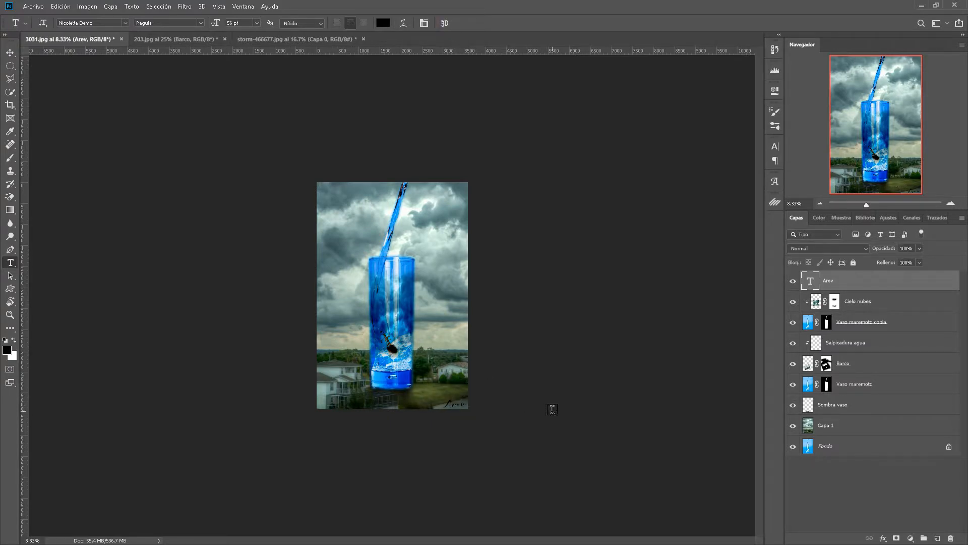
Add a Consulta de colores adjustment layer directly above Cielo nubes.
left_click(908, 302)
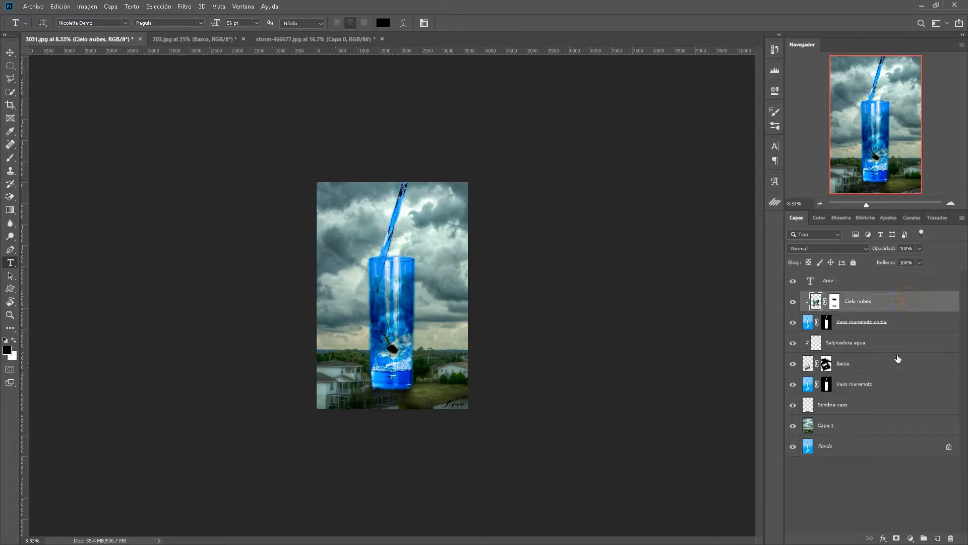
left_click(910, 538)
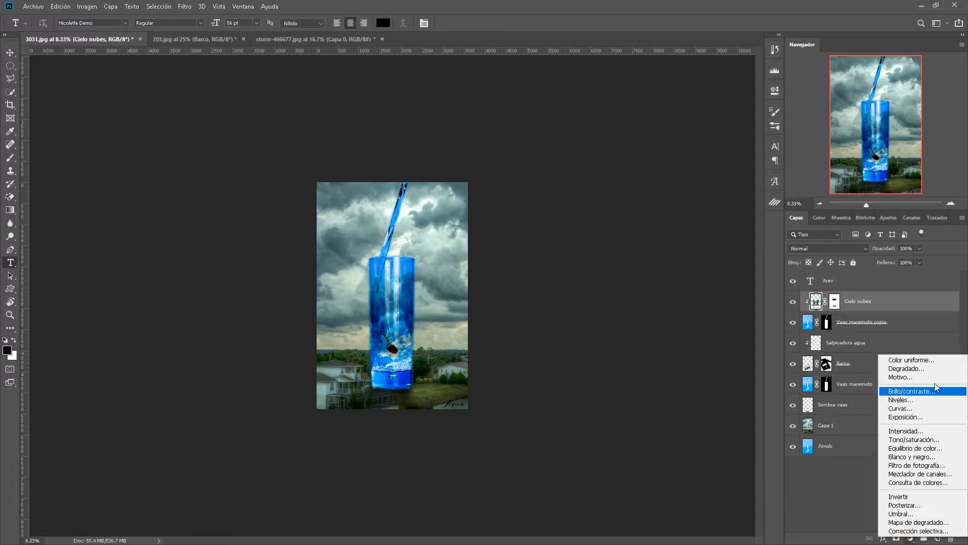
left_click(918, 482)
Compare 3D LUTs such as FoggyNight and DropBlues for the color lookup and apply Fuji REALA 500D Kodak 2393.
left_click(735, 121)
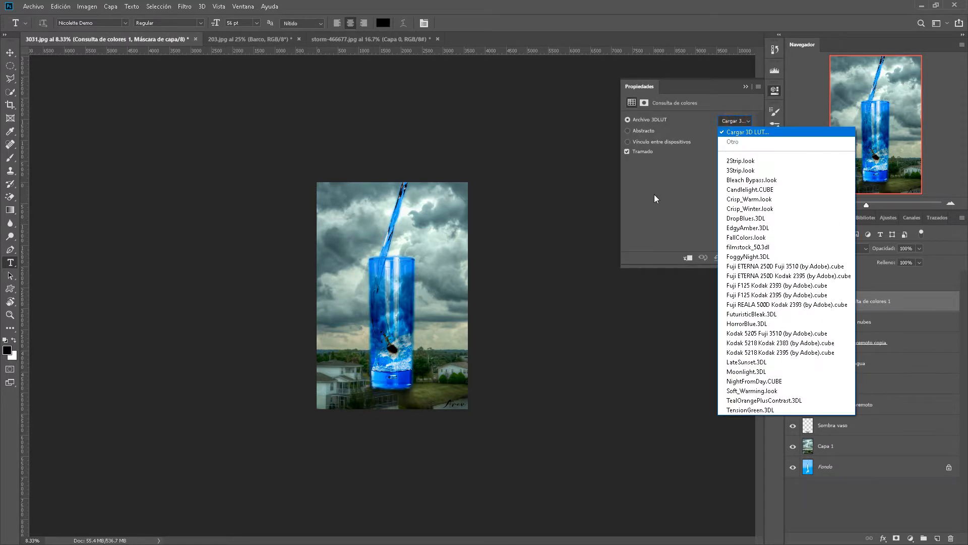
left_click(735, 258)
left_click(732, 126)
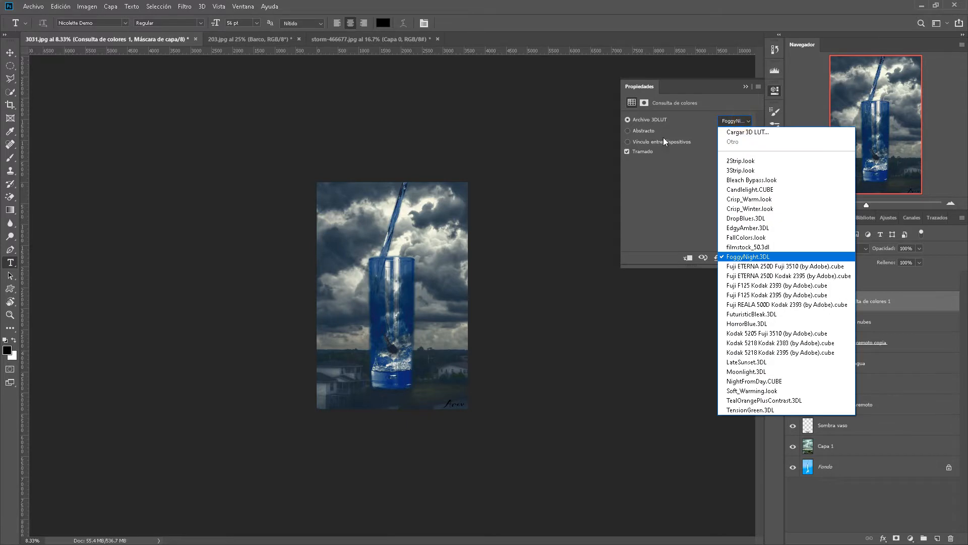
left_click(726, 219)
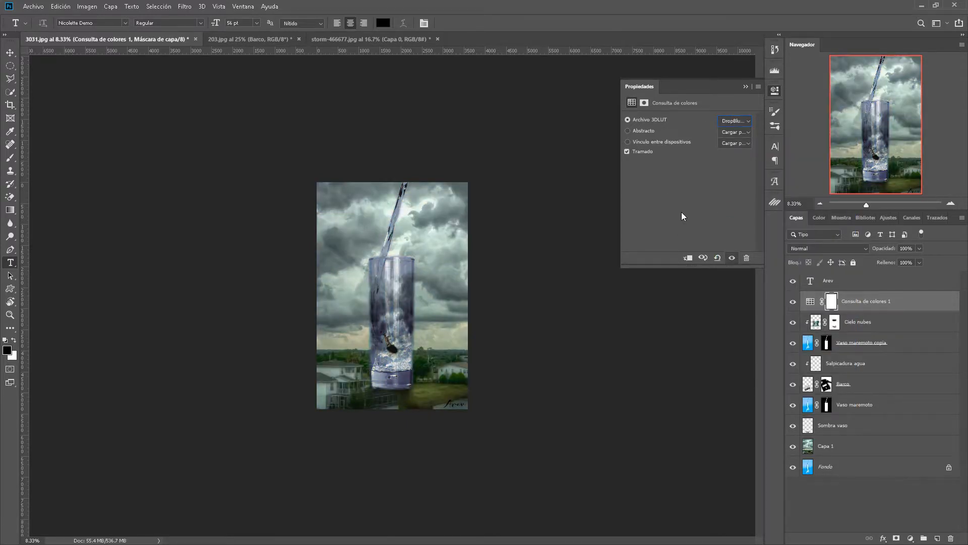
key("Down")
key("Down")
key("Down")
key("Down")
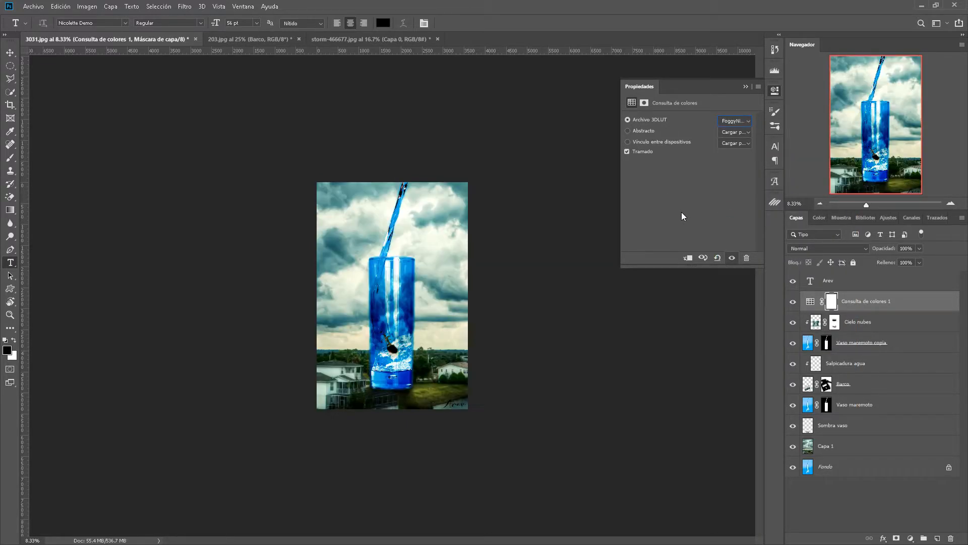
key("Down")
key("Down")
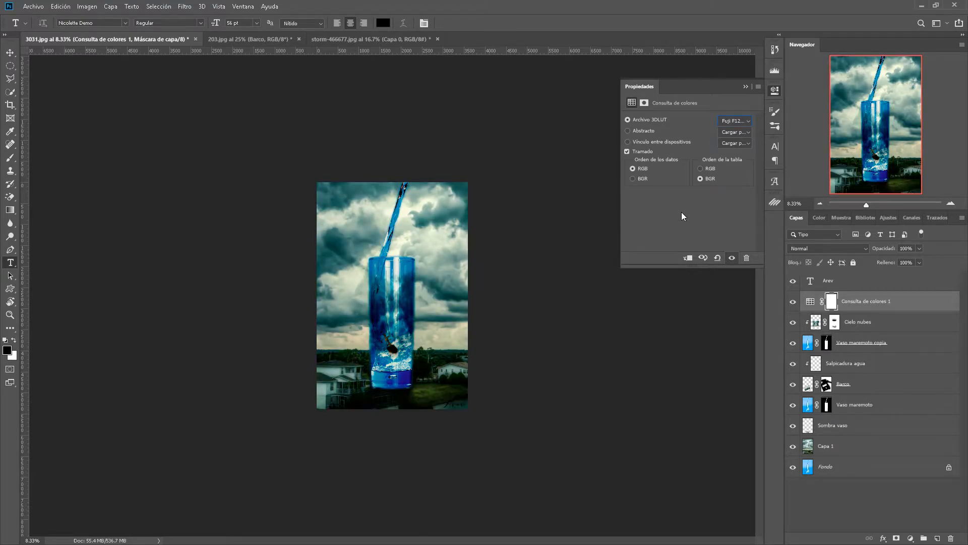
key("Down")
key("Down")
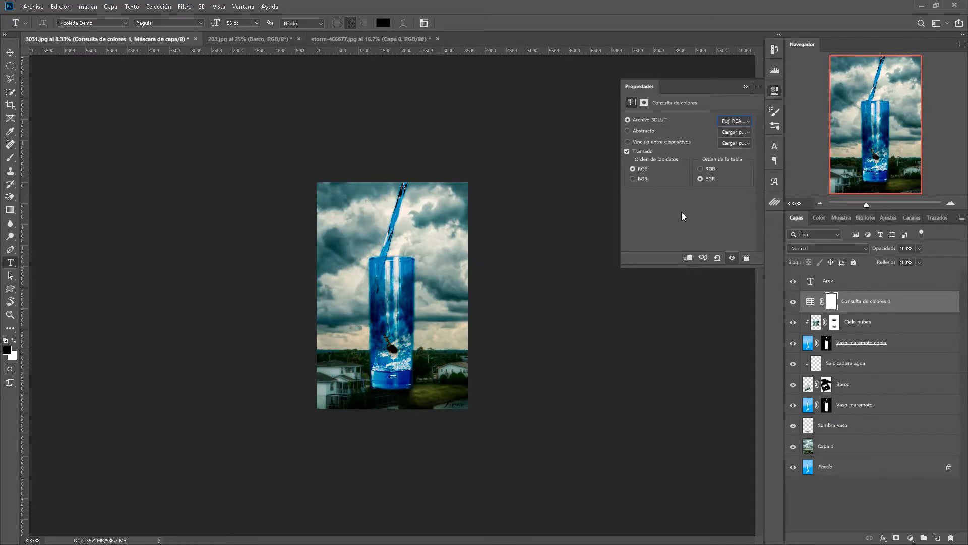
left_click(746, 86)
Add a Tono/saturación adjustment clipped to Vaso maremoto copia and clip Cielo nubes above it again.
left_click(900, 343)
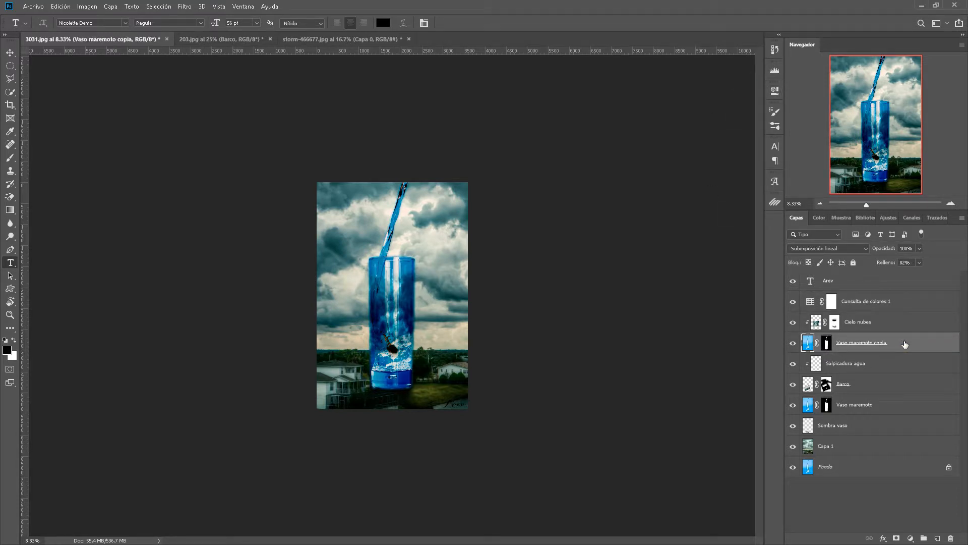
left_click(910, 538)
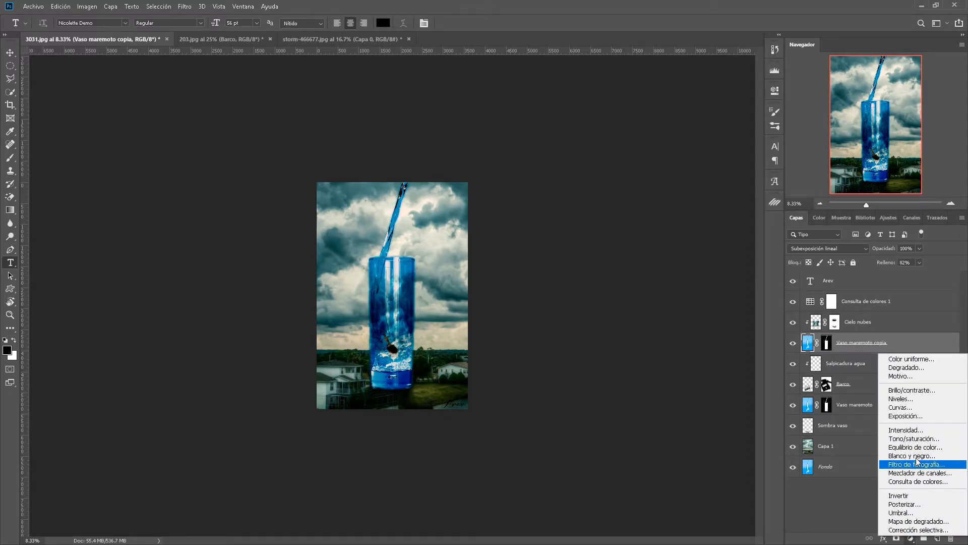
left_click(924, 439)
left_click(687, 258)
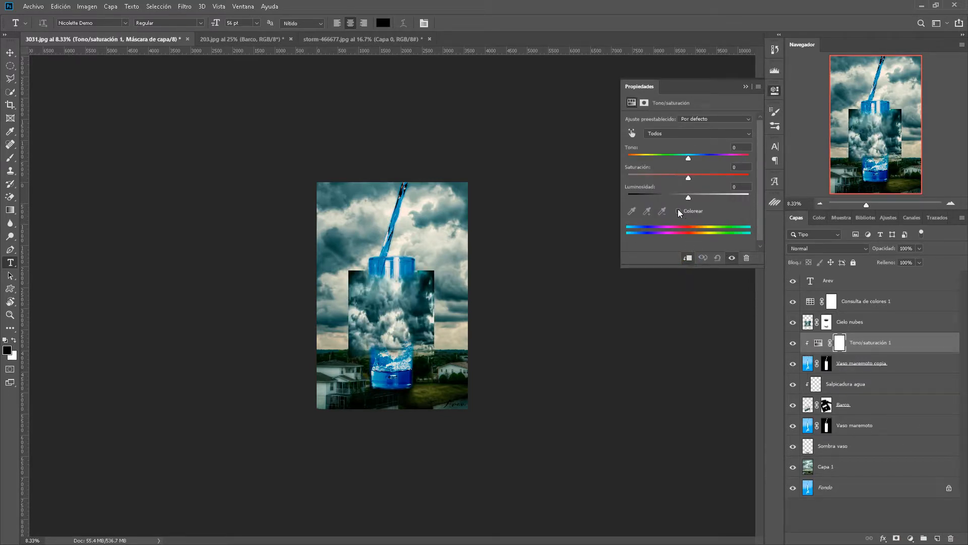
left_click(877, 327)
left_click(892, 332, "alt")
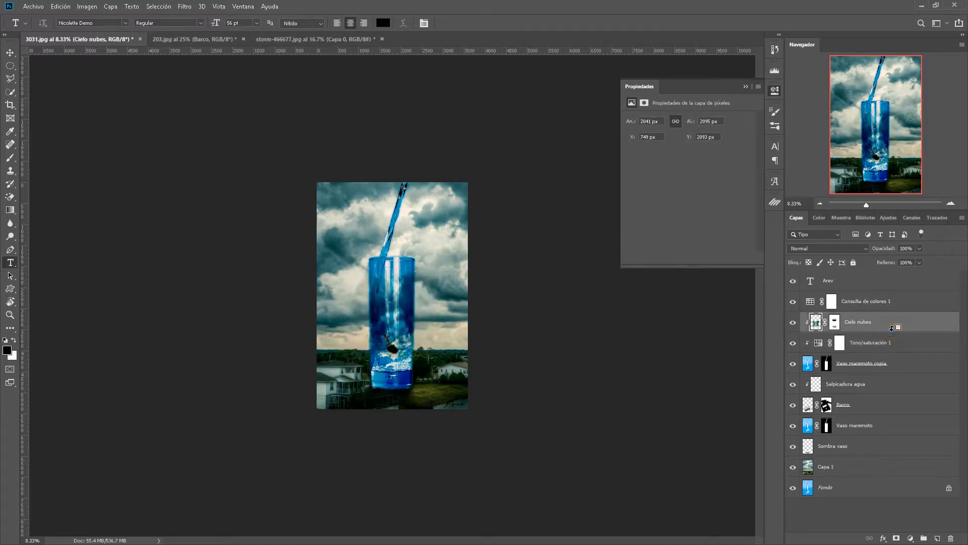
Try luminosity +22 and hue -43 on the glass's Tono/saturación adjustment, test Colorear, and delete the adjustment.
left_click(818, 344)
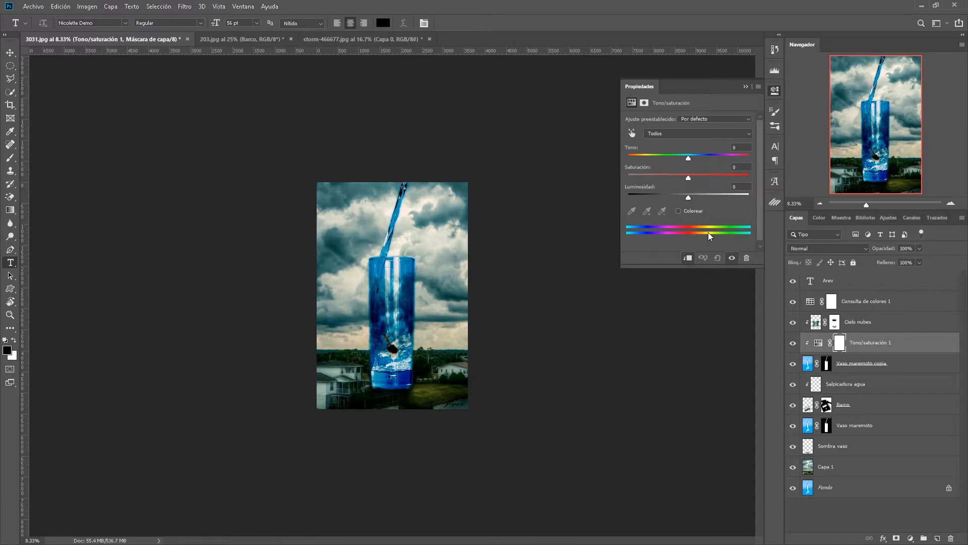
mouse_move(689, 201)
left_mouse_down()
mouse_move(671, 198)
mouse_move(701, 198)
left_mouse_up()
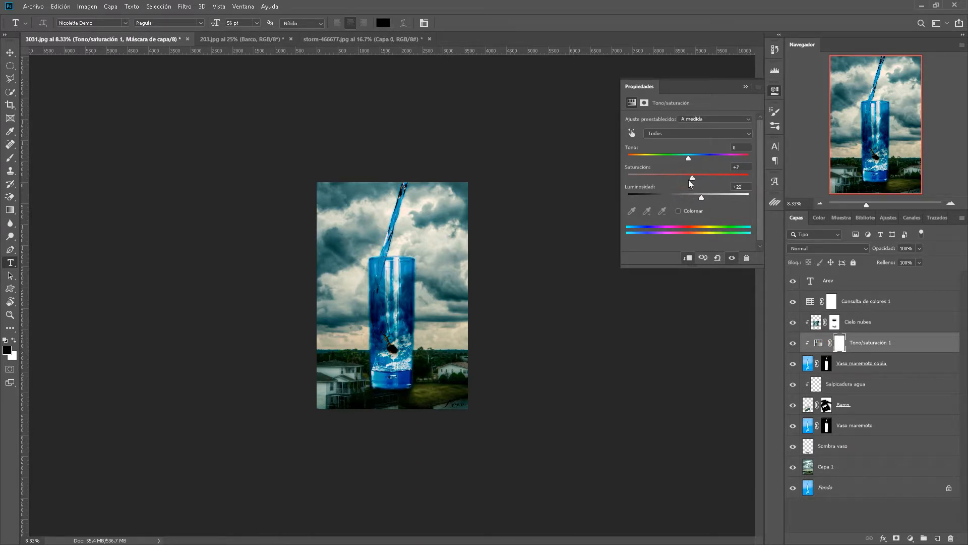
left_click_drag(689, 159, 661, 160)
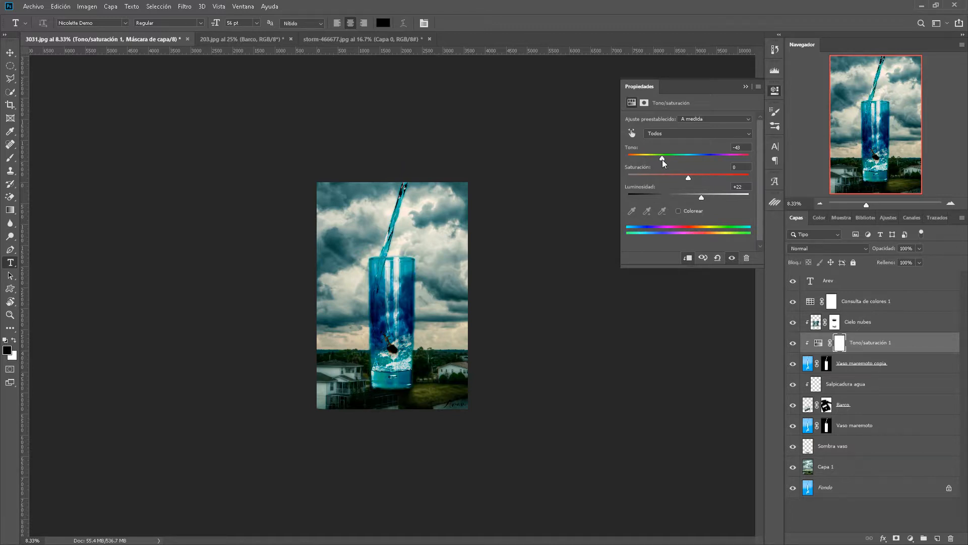
left_click(679, 211)
left_click(682, 210)
mouse_move(662, 157)
left_mouse_down()
mouse_move(691, 155)
mouse_move(658, 155)
mouse_move(671, 156)
left_mouse_up()
left_click(746, 258)
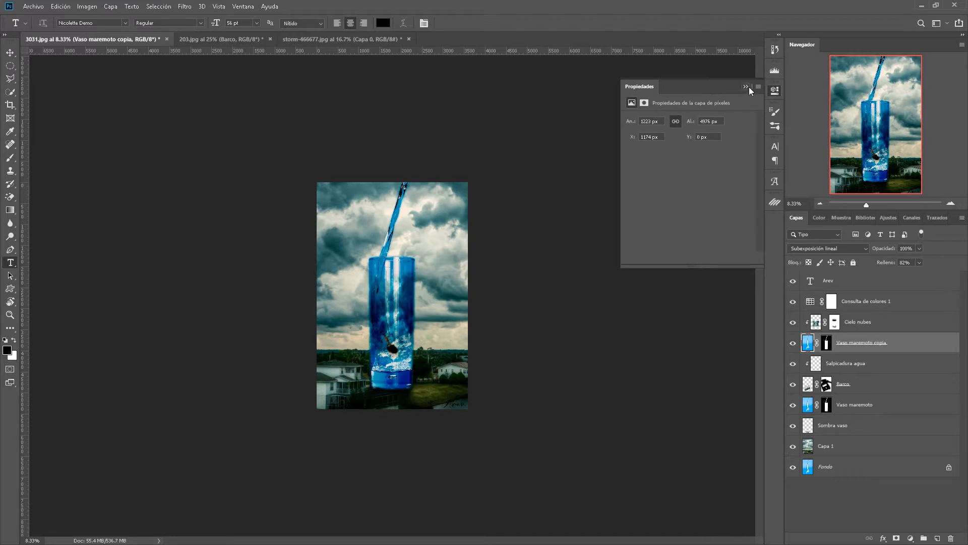
left_click(748, 87)
Add a Consulta de colores adjustment clipped to Vaso maremoto copia and restore the clipping of Cielo nubes.
left_click(910, 538)
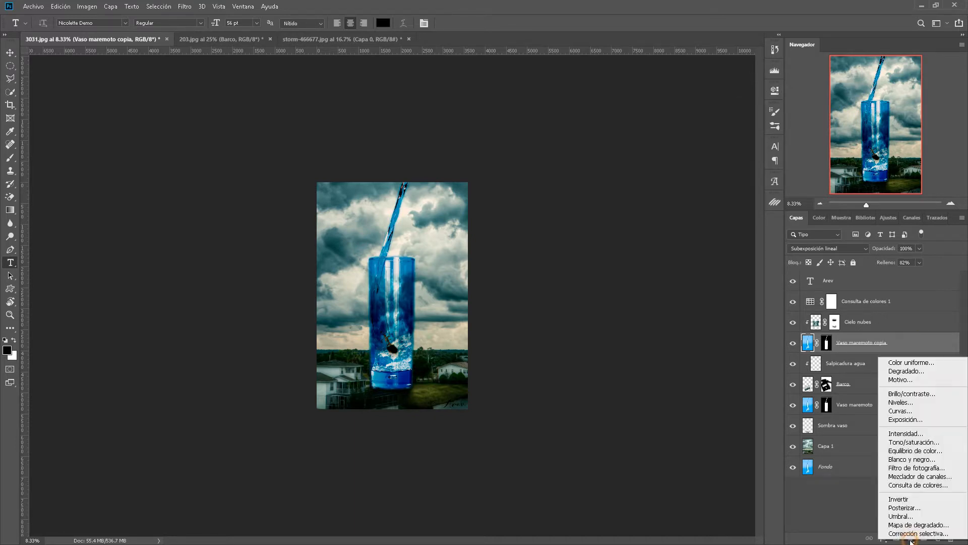
left_click(918, 485)
left_click(689, 259)
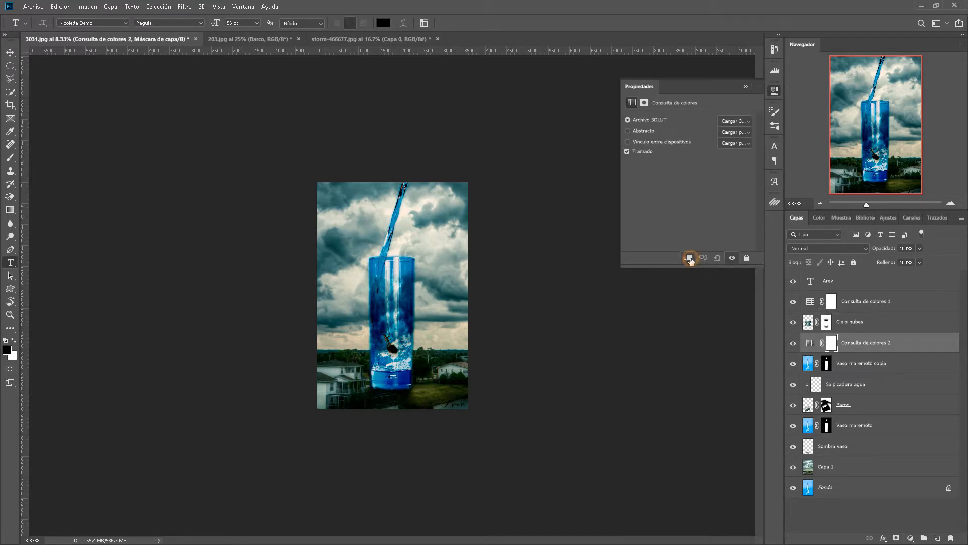
left_click(886, 326)
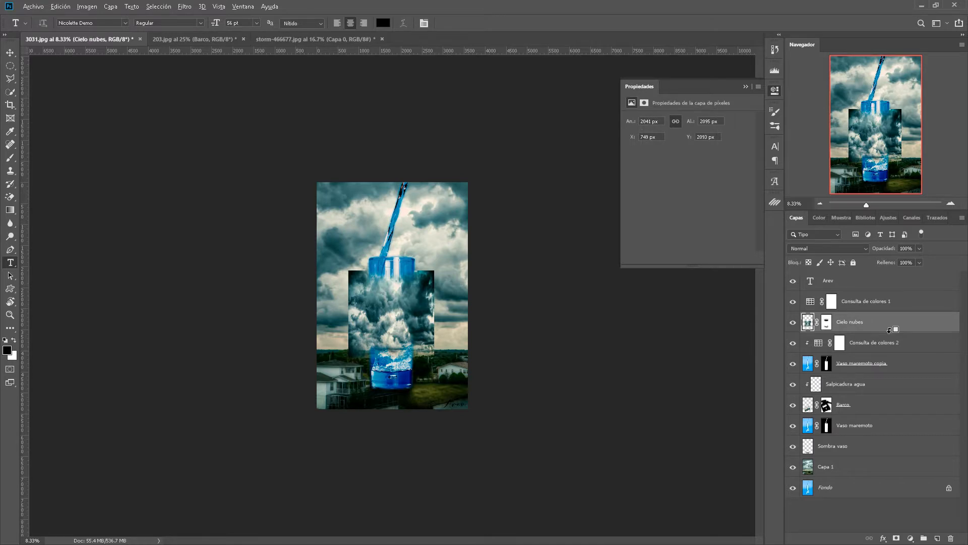
left_click(889, 331, "alt")
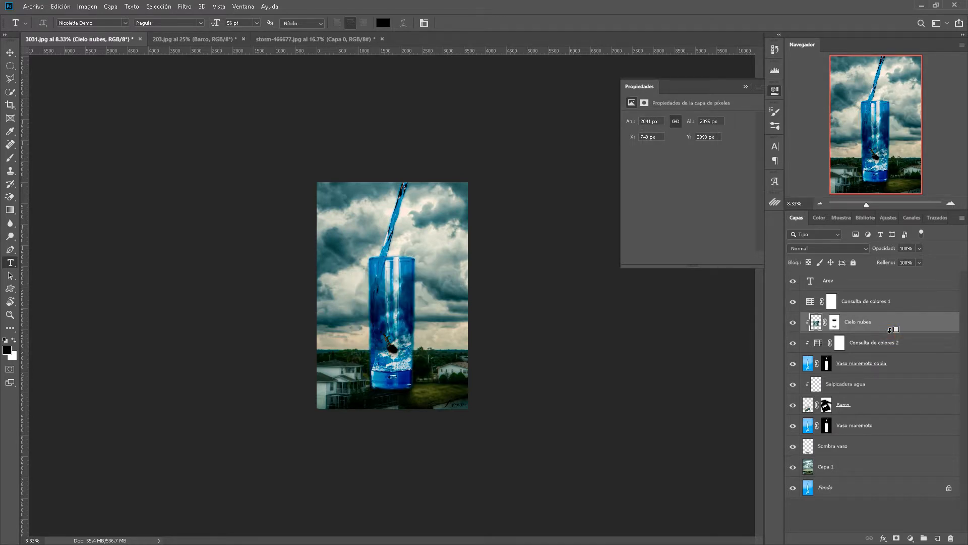
Try 3D LUTs from FuturisticBleak through HorrorBlue, LateSunset, NightFromDay and TensionGreen on the glass, and delete the clipped lookup adjustment.
left_click(818, 344)
left_click(734, 121)
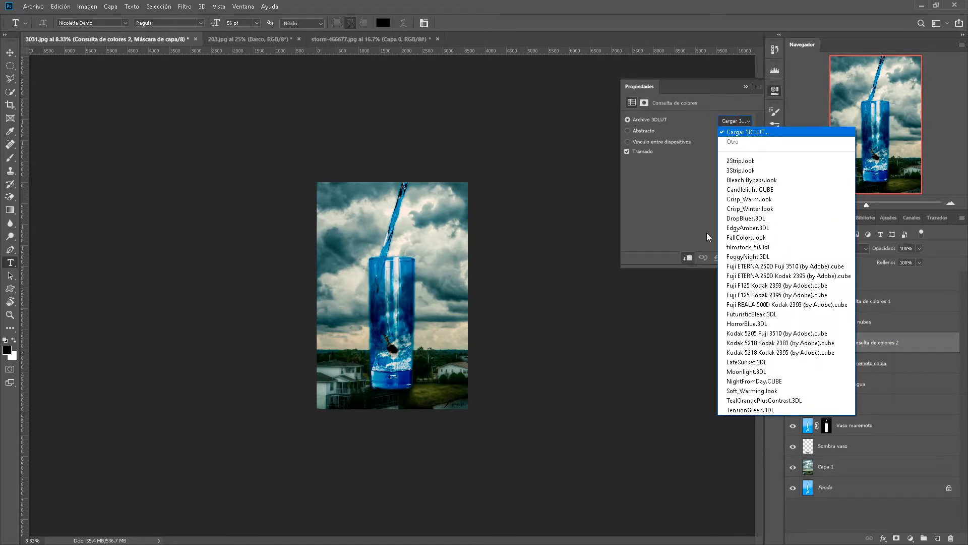
left_click(736, 314)
key("Down")
key("Down")
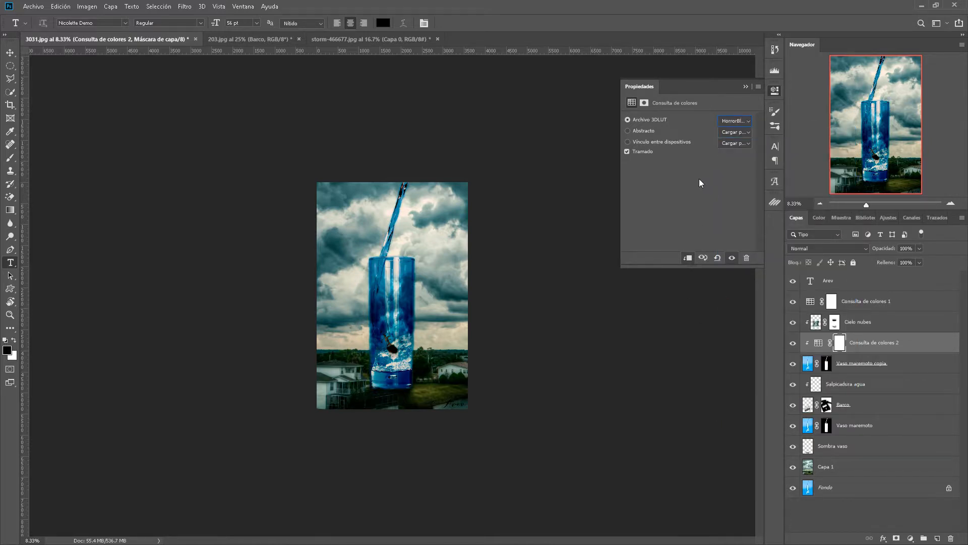
key("Down")
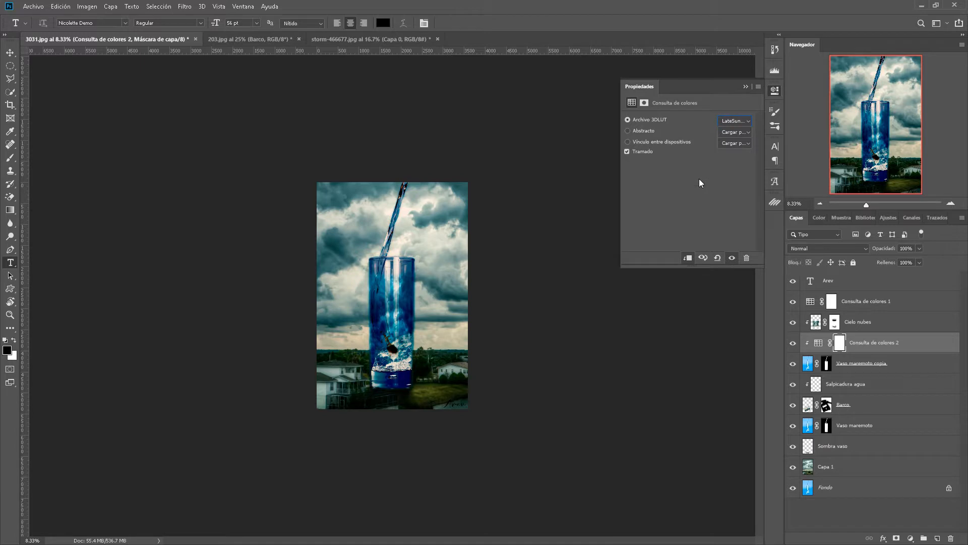
key("Down")
key("Down")
key("Down")
key("Down")
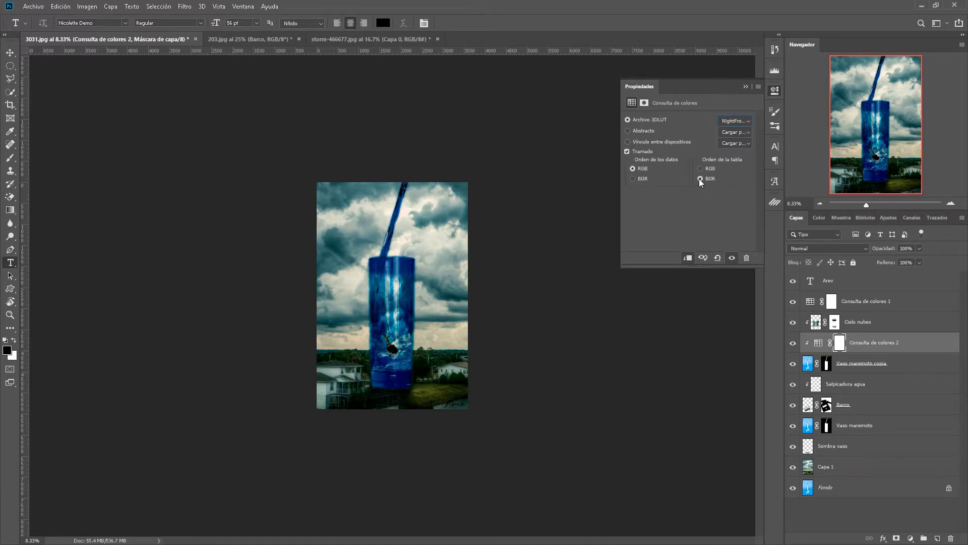
key("Down")
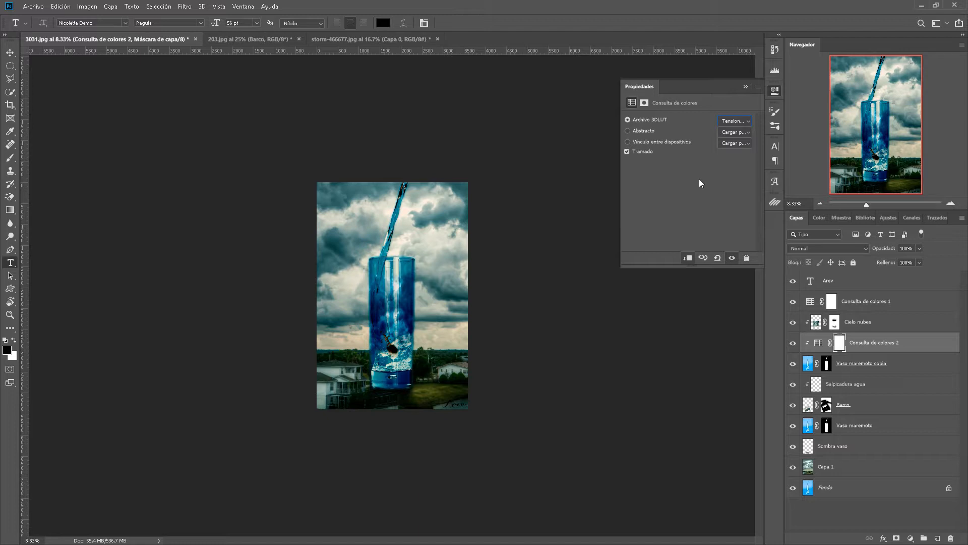
left_click(746, 257)
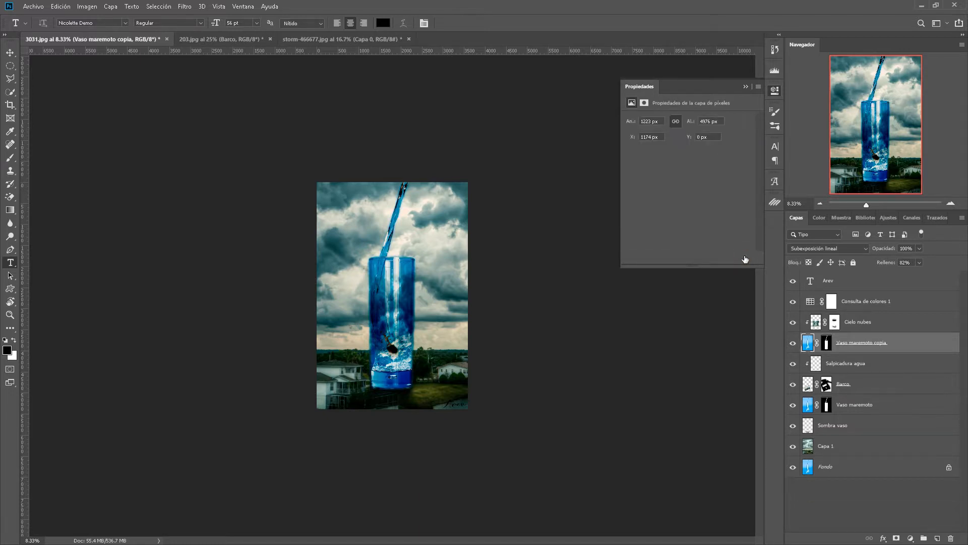
left_click(745, 86)
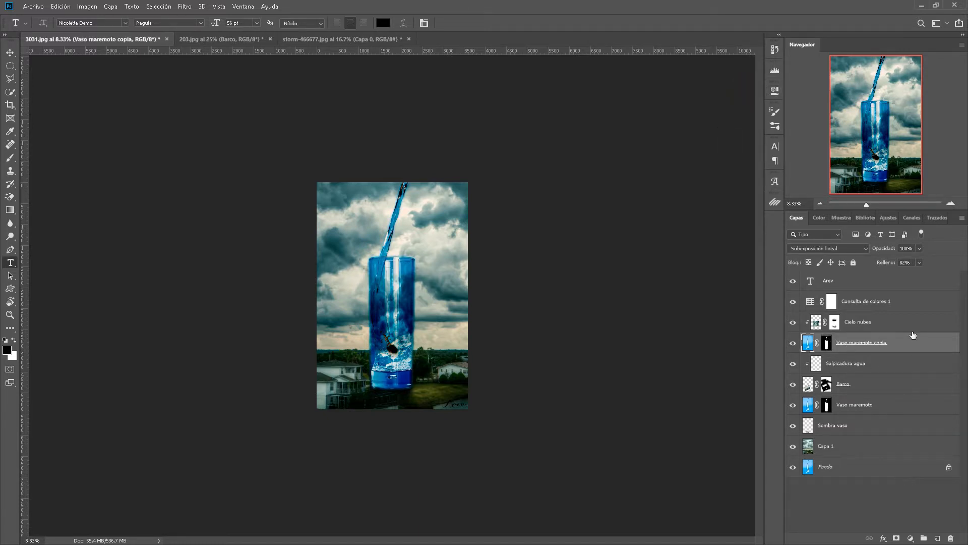
Try an Equilibrio de color adjustment clipped to Vaso maremoto copia with Iluminaciones at -42, -12 and +4, and delete the adjustment.
left_click(911, 538)
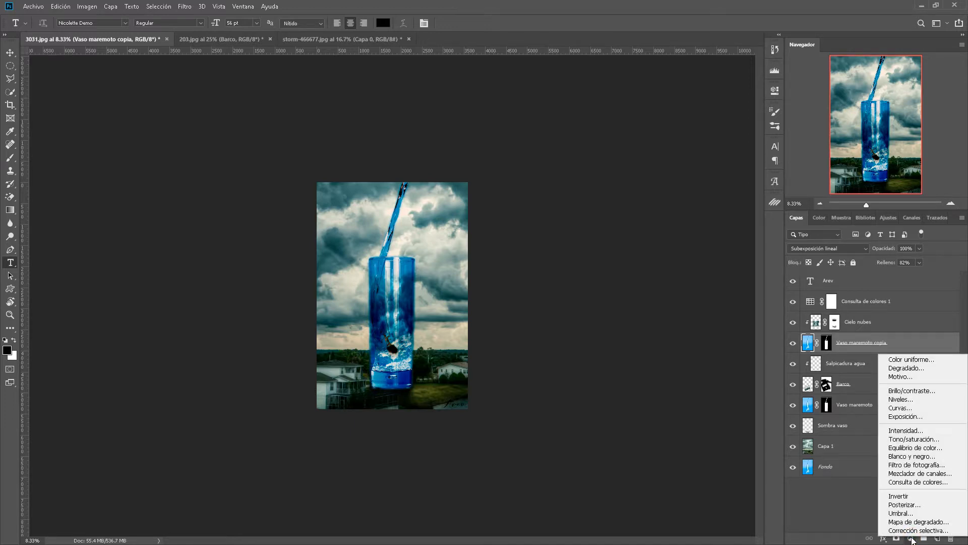
left_click(921, 448)
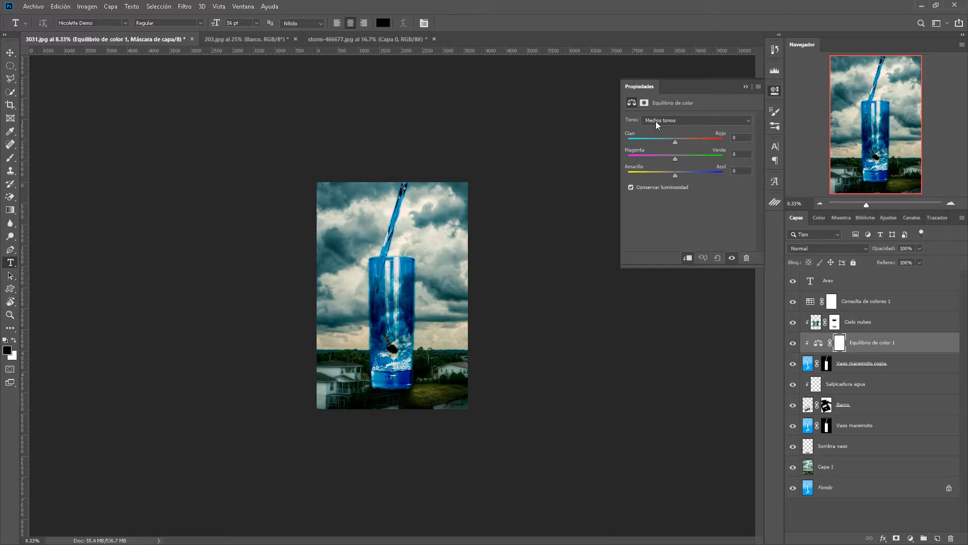
left_click_drag(676, 142, 688, 156)
left_click(662, 123)
left_click(663, 129)
left_click(670, 122)
left_click(675, 136)
left_click(674, 123)
left_click(679, 143)
mouse_move(675, 143)
left_mouse_down()
mouse_move(656, 143)
mouse_move(670, 159)
left_mouse_up()
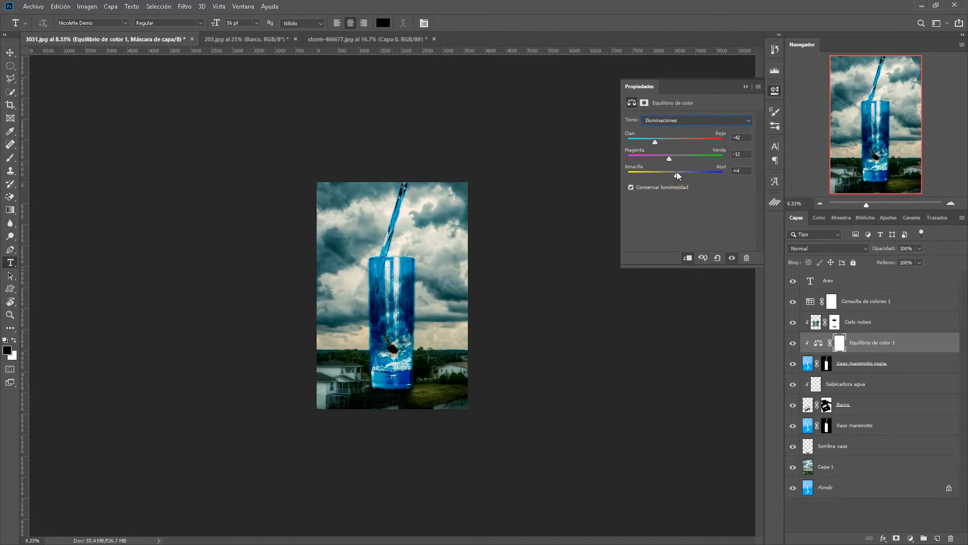
left_click(747, 258)
left_click(745, 86)
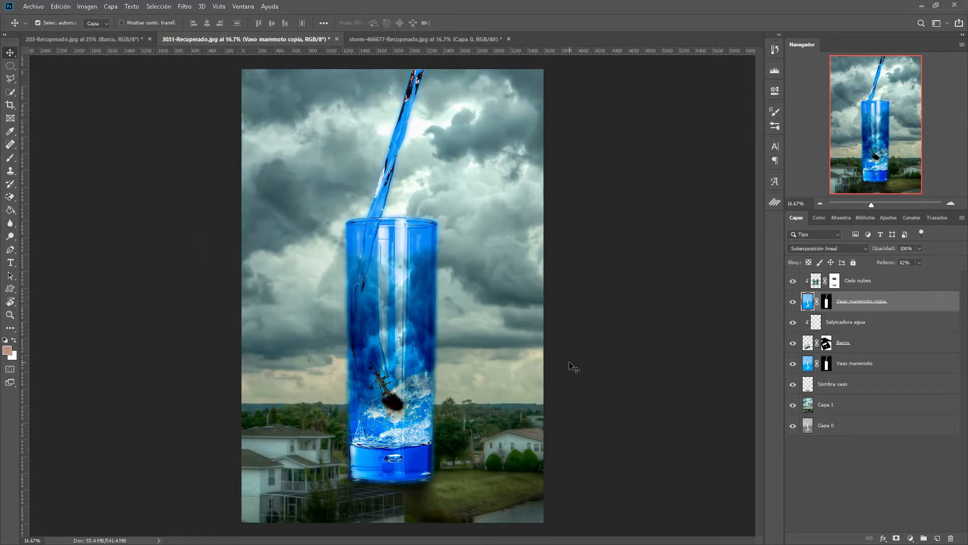
Desaturate the Vaso maremoto layer and lower the opacity of Vaso maremoto copia to 52%.
left_click(893, 366)
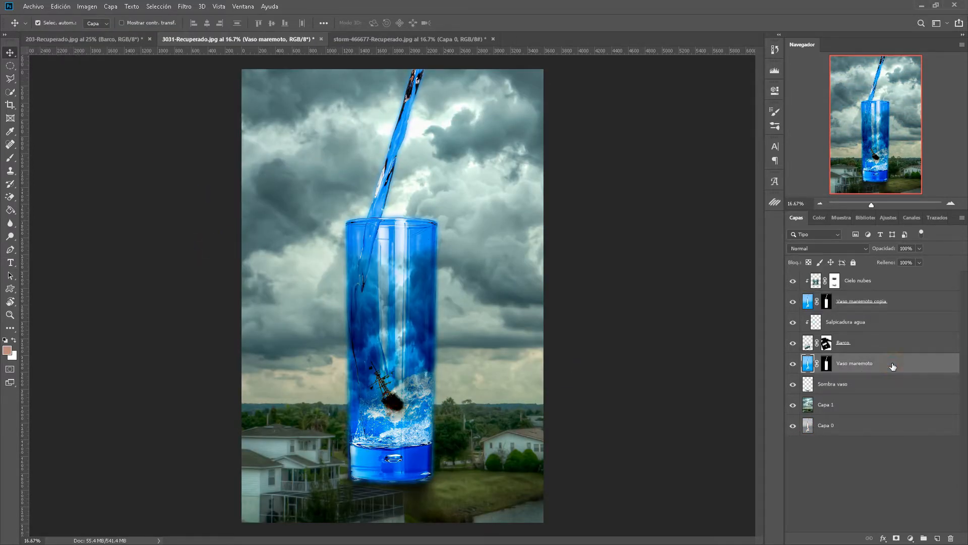
left_click(88, 6)
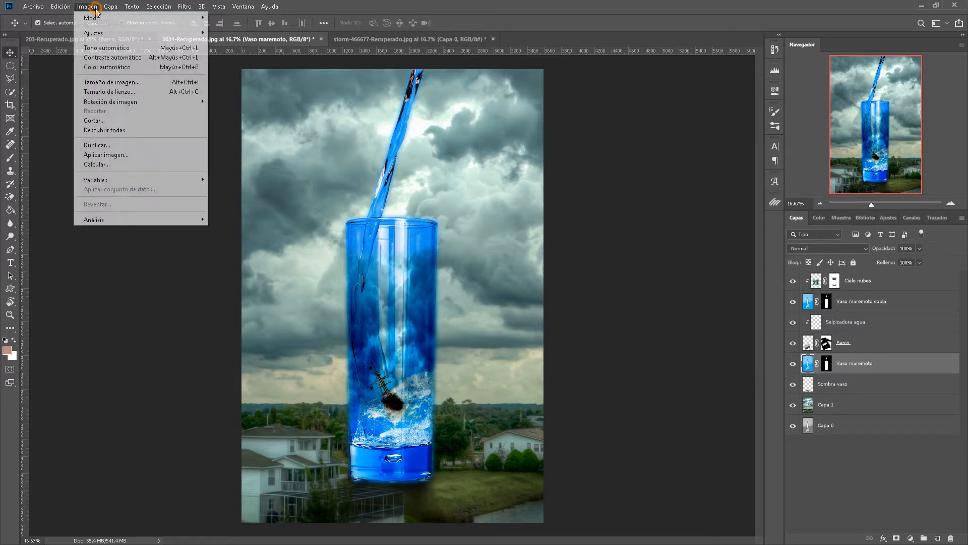
mouse_move(106, 10)
mouse_move(94, 34)
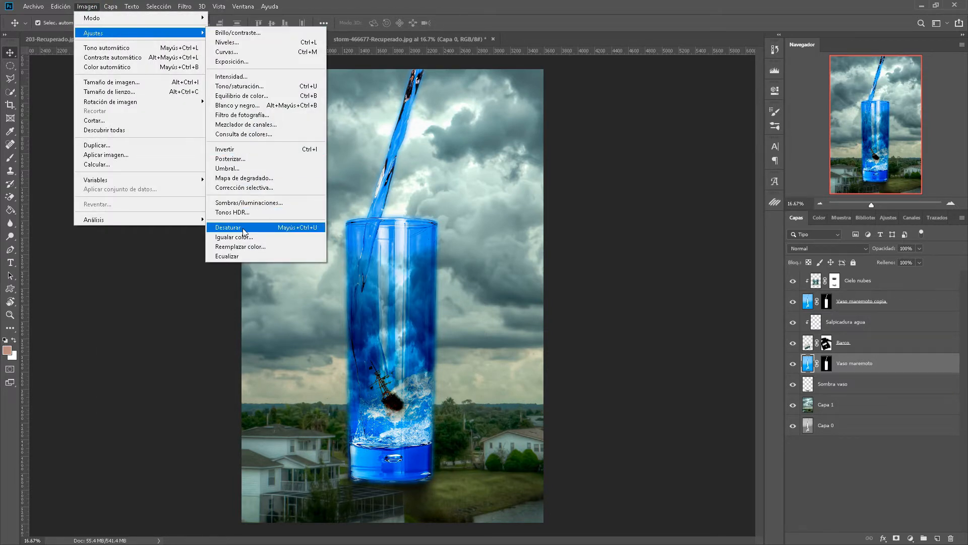
left_click(262, 230)
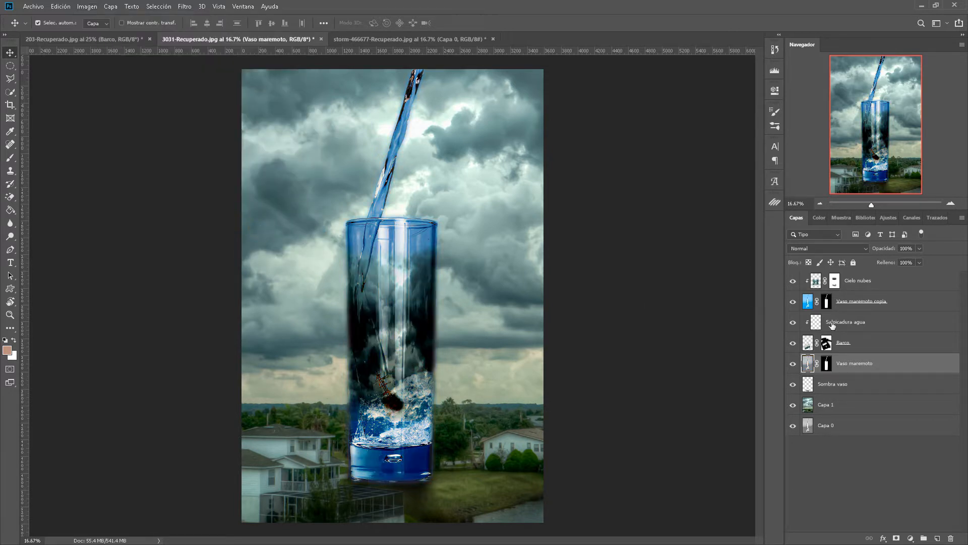
left_click(919, 306)
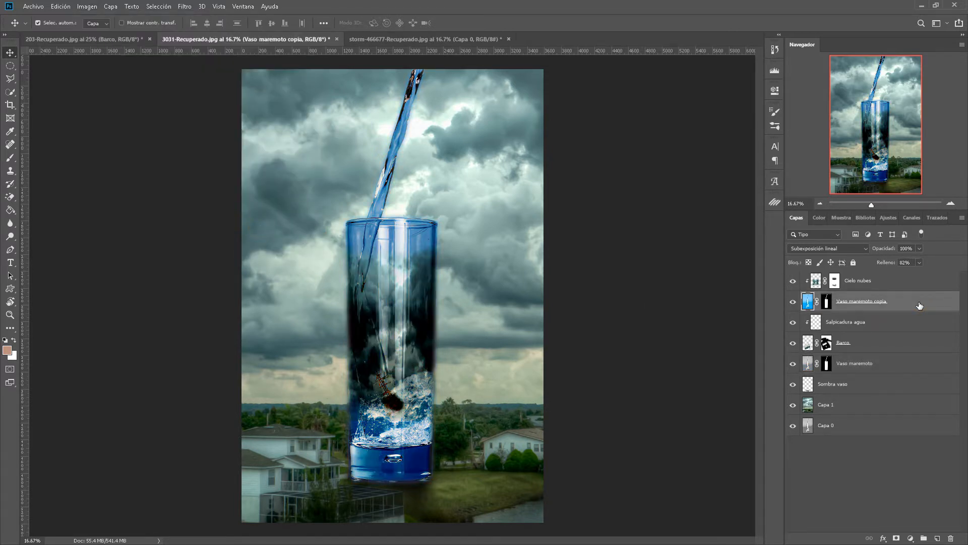
left_click_drag(888, 250, 866, 253)
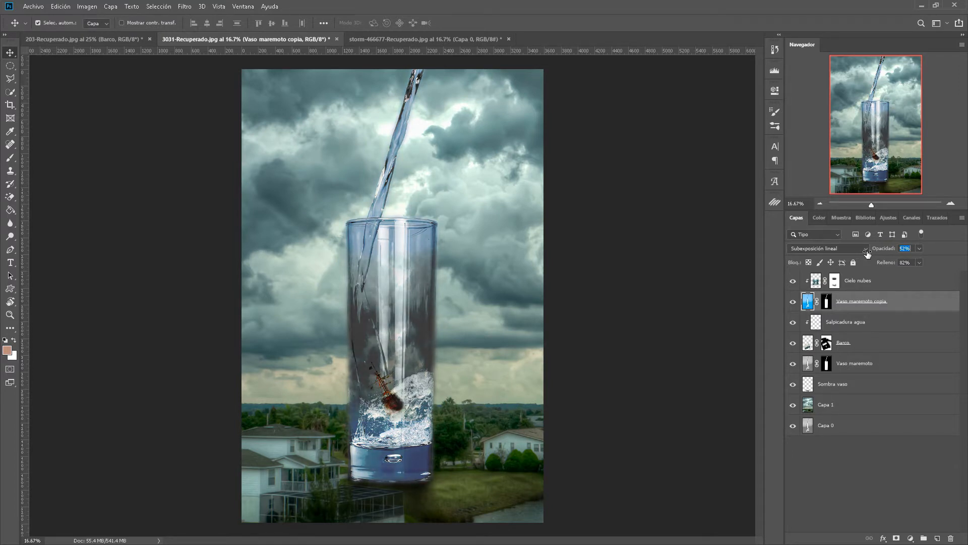
Compare the glass with and without Cielo nubes and set that layer's blending mode to Luz fuerte.
left_click(895, 283)
left_click(794, 281)
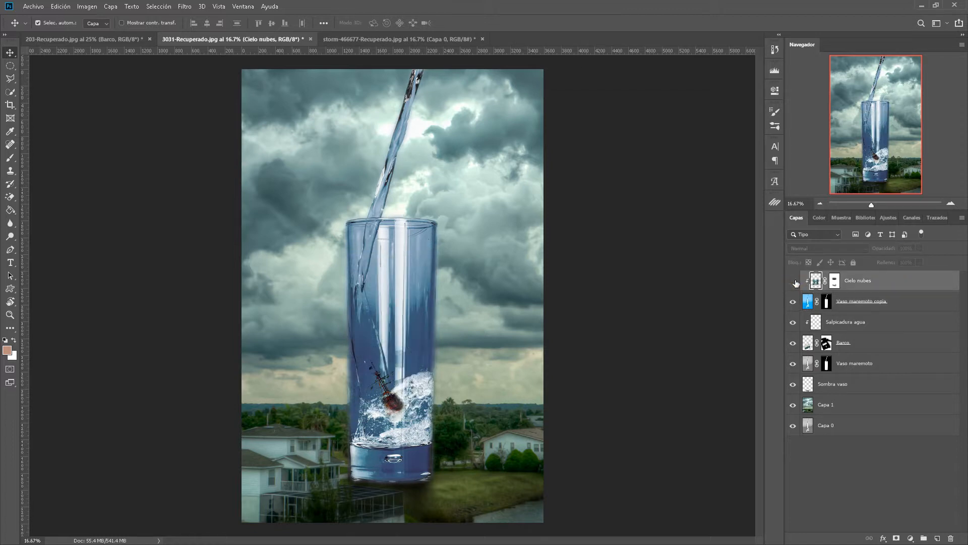
left_click(793, 281)
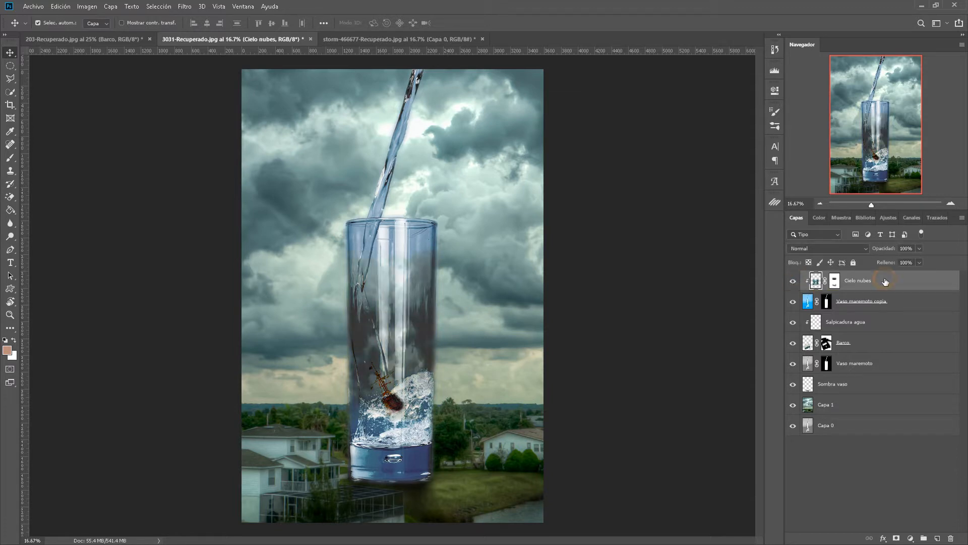
left_click(864, 249)
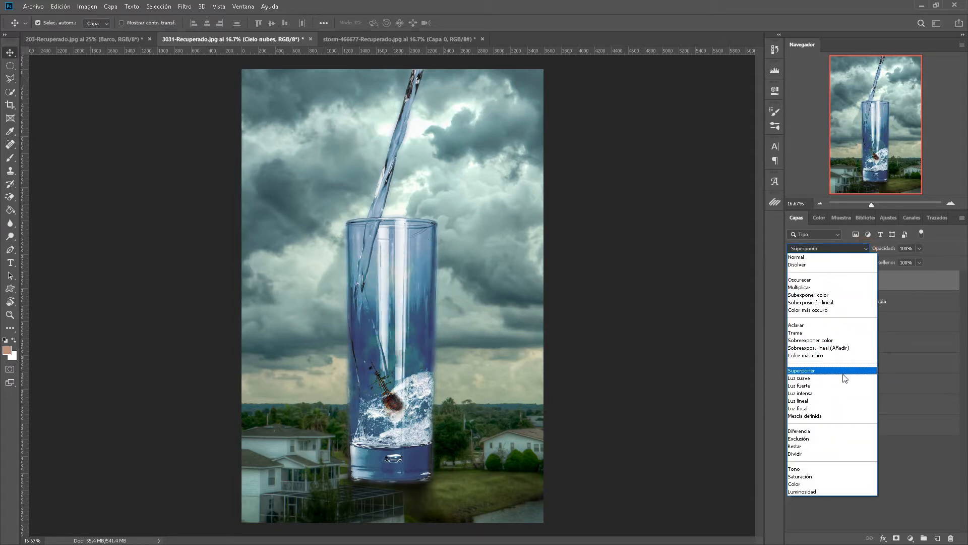
left_click(825, 386)
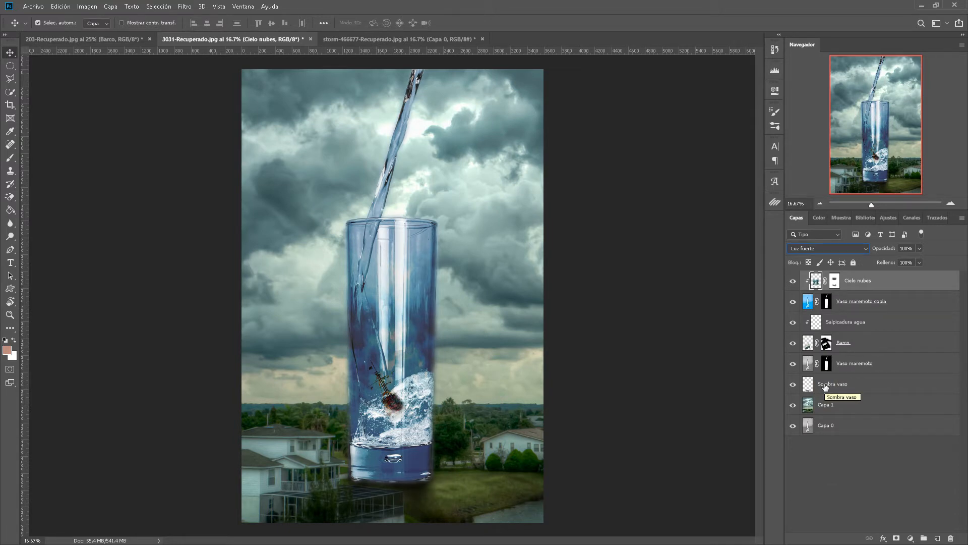
Examine what Vaso maremoto copia, Barco, Vaso maremoto and Sombra vaso each contribute by toggling their visibility.
left_click(793, 302)
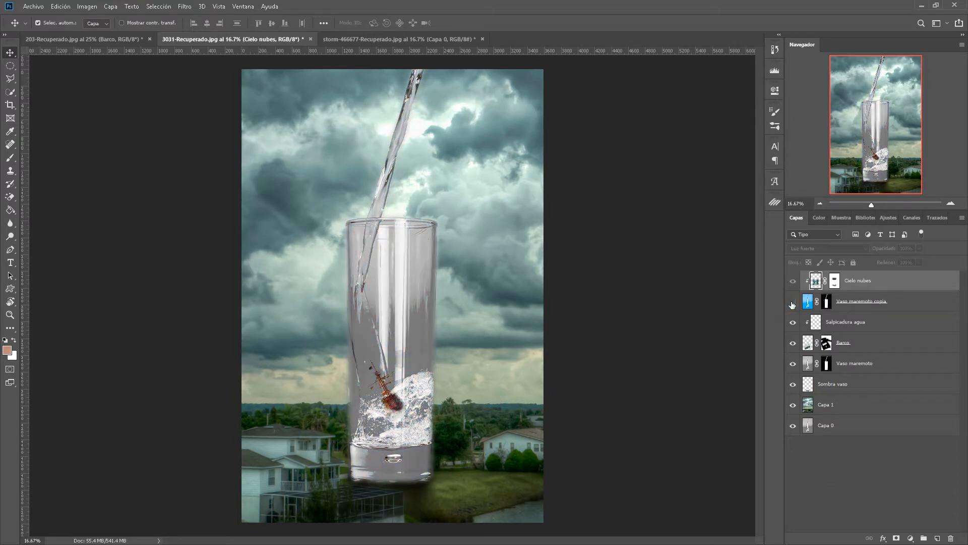
left_click(792, 302)
left_click(793, 344)
left_click(793, 344)
left_click(793, 364)
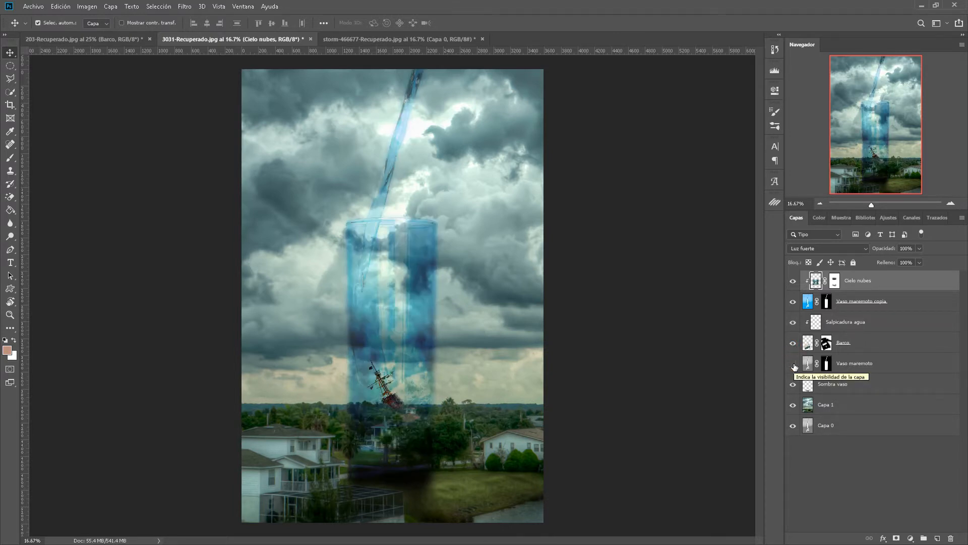
left_click(793, 364)
left_click(793, 364)
left_click(793, 364)
left_click(793, 385)
left_click(793, 385)
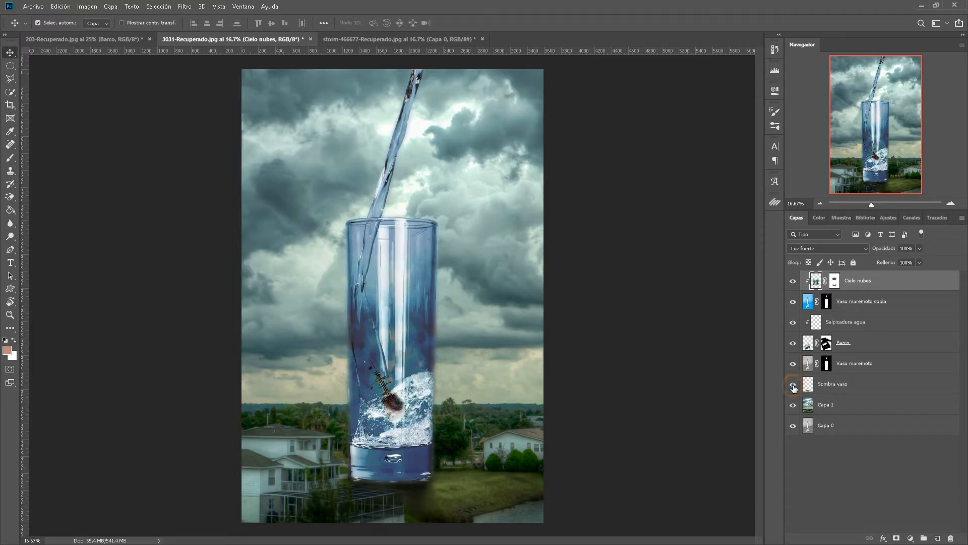
left_click(794, 386)
left_click(793, 386)
Hide the background layers Capa 1 and Capa 0 so the glass stands on transparency.
left_click(794, 405)
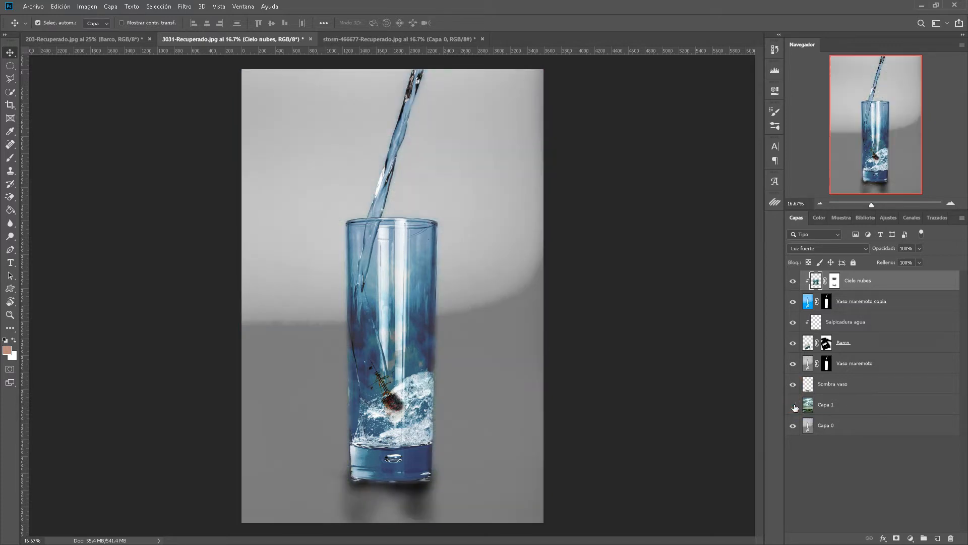
left_click(793, 427)
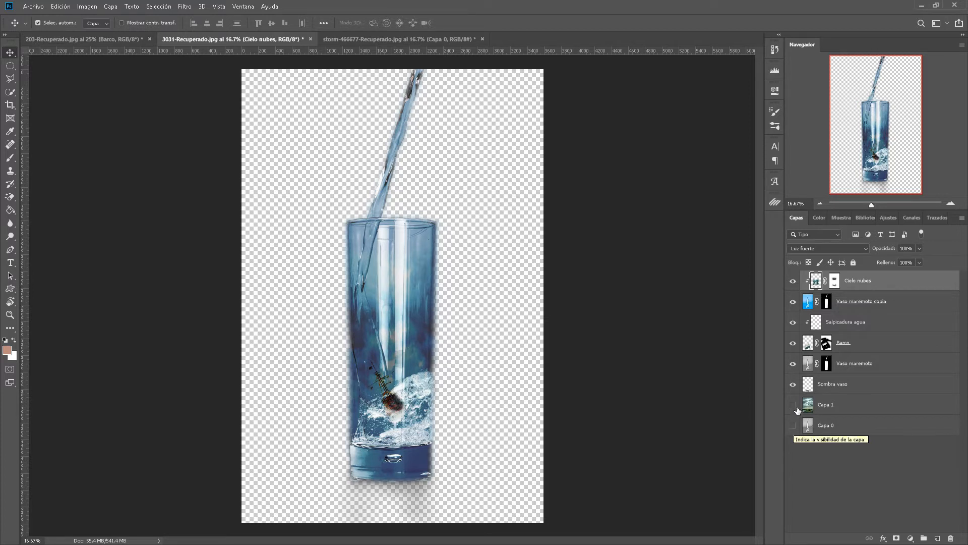
left_click(794, 406)
left_click(793, 406)
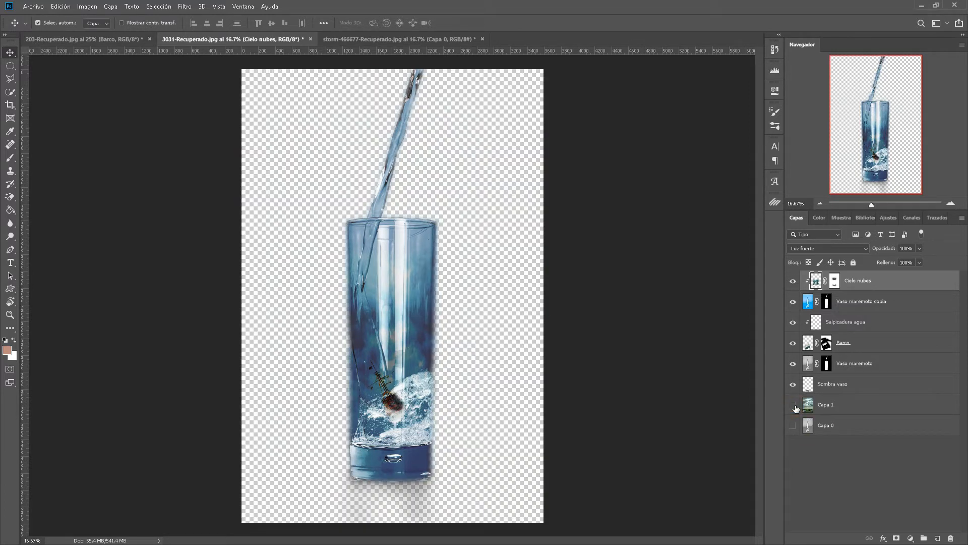
Create a new layer directly below Sombra vaso and fill it with the salmon foreground colour using the Paint Bucket.
left_click(870, 385)
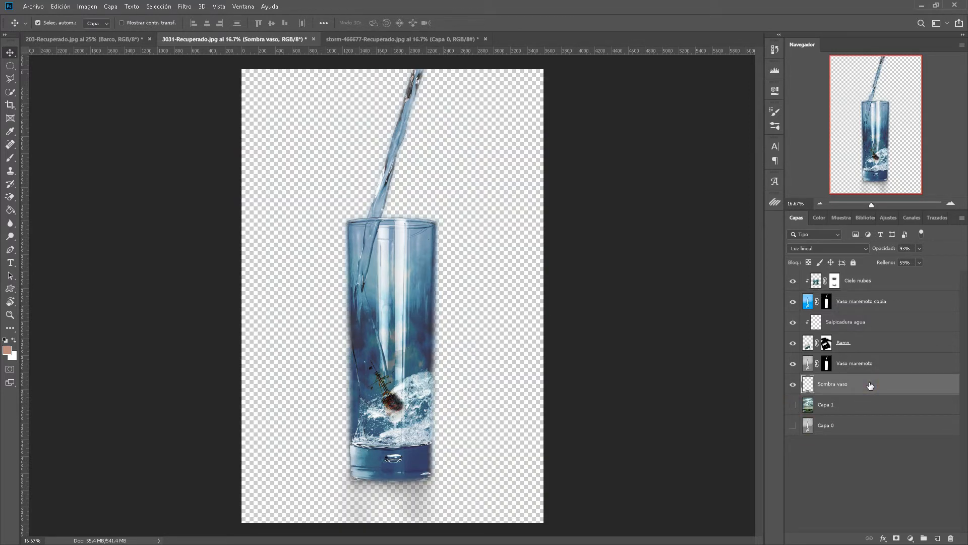
left_click(938, 539, "ctrl")
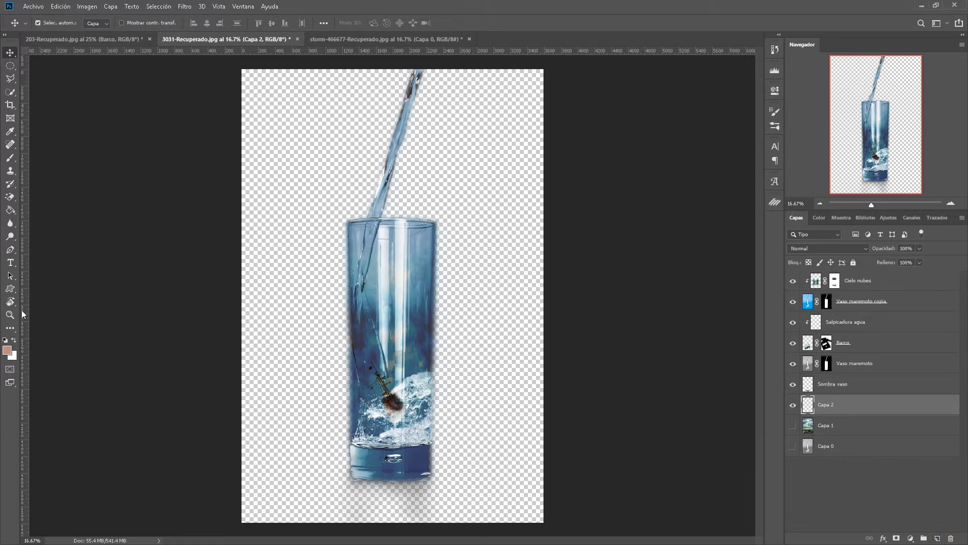
left_click(10, 210)
left_click(275, 240)
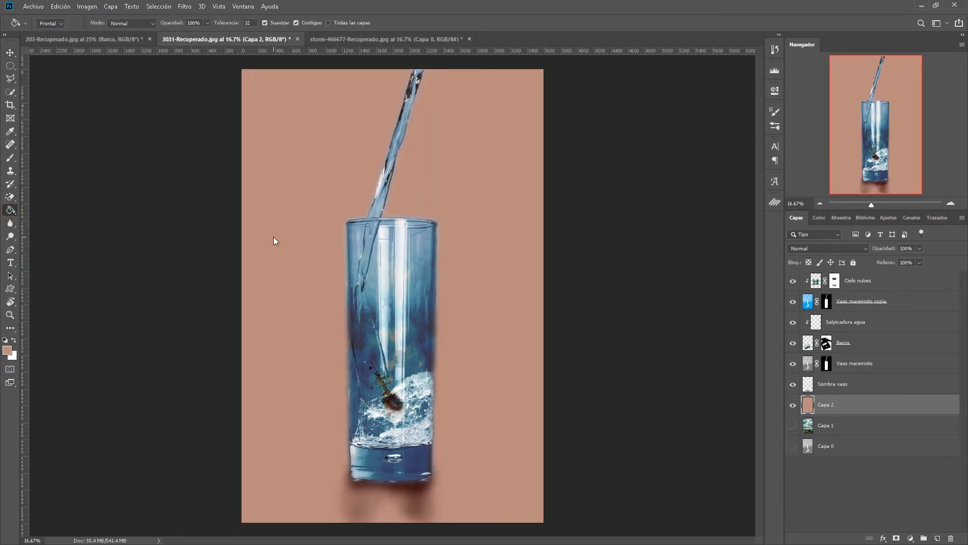
Add a layer mask to Sombra vaso and soften the shadow below the glass with a black brush at 12% opacity.
left_click(852, 386)
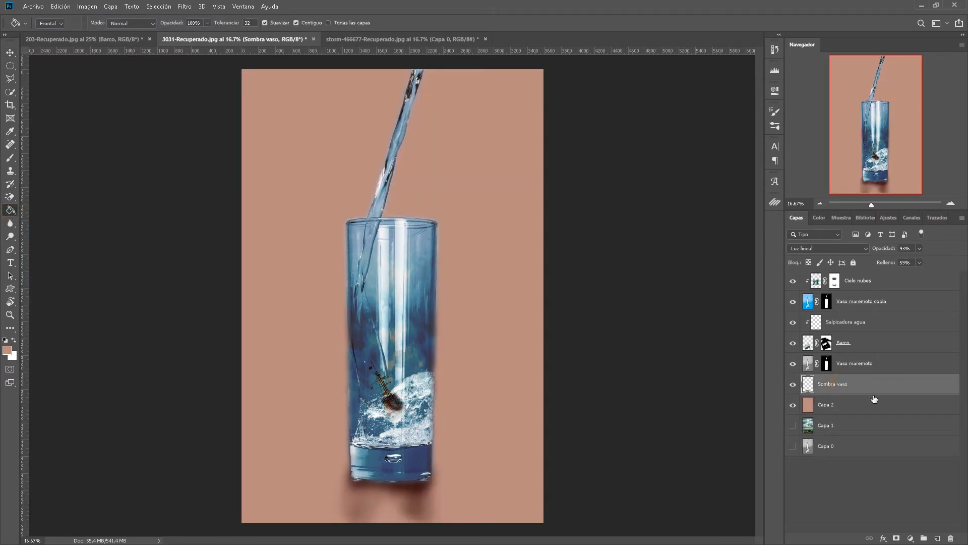
left_click(896, 538)
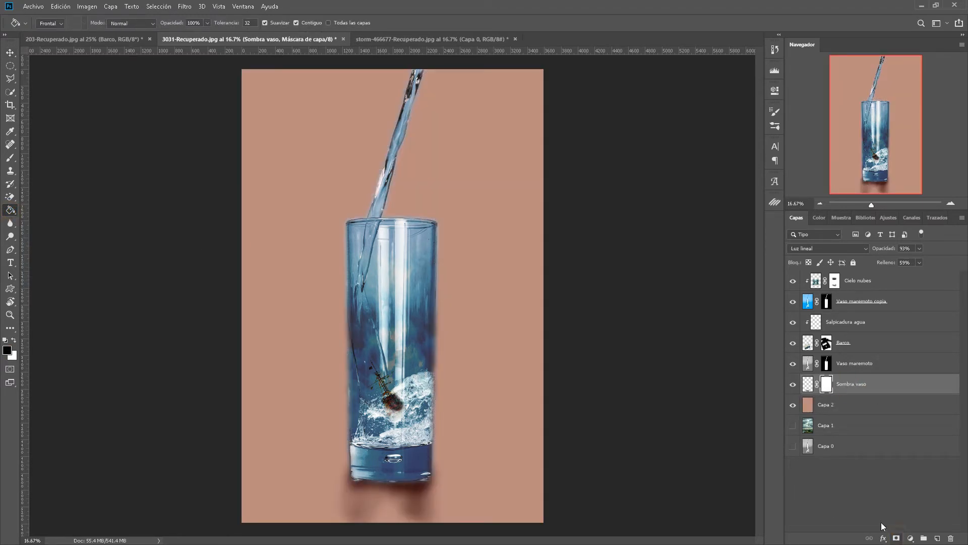
left_click(11, 159)
left_click_drag(295, 402, 302, 402, "alt")
left_click_drag(179, 25, 171, 25)
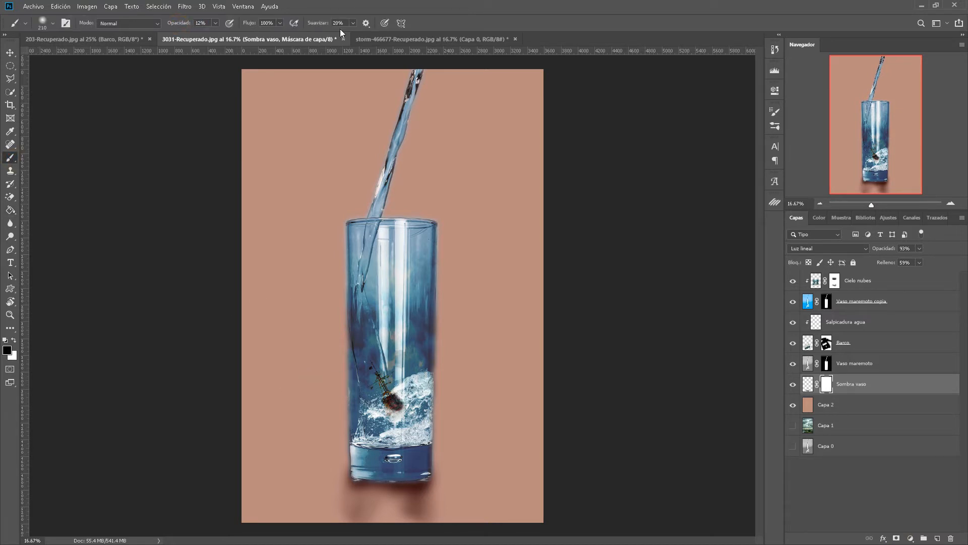
mouse_move(456, 484)
left_mouse_down()
mouse_move(417, 494)
mouse_move(480, 479)
mouse_move(377, 504)
mouse_move(460, 497)
mouse_move(325, 480)
mouse_move(368, 495)
mouse_move(331, 470)
mouse_move(346, 454)
mouse_move(338, 494)
mouse_move(343, 463)
mouse_move(345, 511)
mouse_move(419, 499)
mouse_move(382, 517)
mouse_move(430, 507)
left_mouse_up()
mouse_move(302, 510)
left_mouse_down()
mouse_move(430, 503)
mouse_move(469, 488)
mouse_move(307, 484)
mouse_move(502, 491)
mouse_move(464, 473)
mouse_move(377, 498)
mouse_move(493, 492)
mouse_move(316, 497)
mouse_move(328, 506)
mouse_move(483, 502)
mouse_move(402, 512)
mouse_move(305, 510)
mouse_move(505, 508)
left_mouse_up()
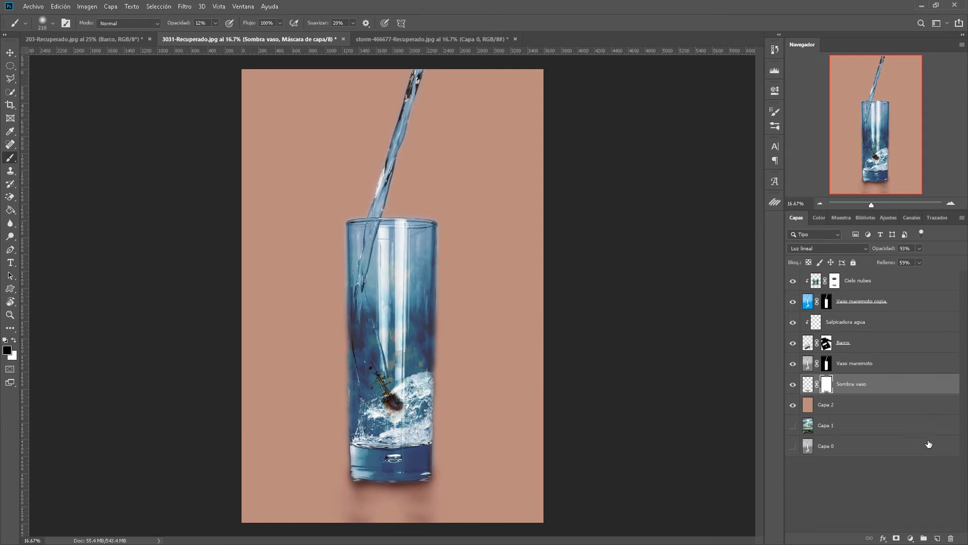
Darken the upper and lower edges of the salmon Capa 2 with black-to-transparent linear gradients at 60% opacity.
left_click(906, 406)
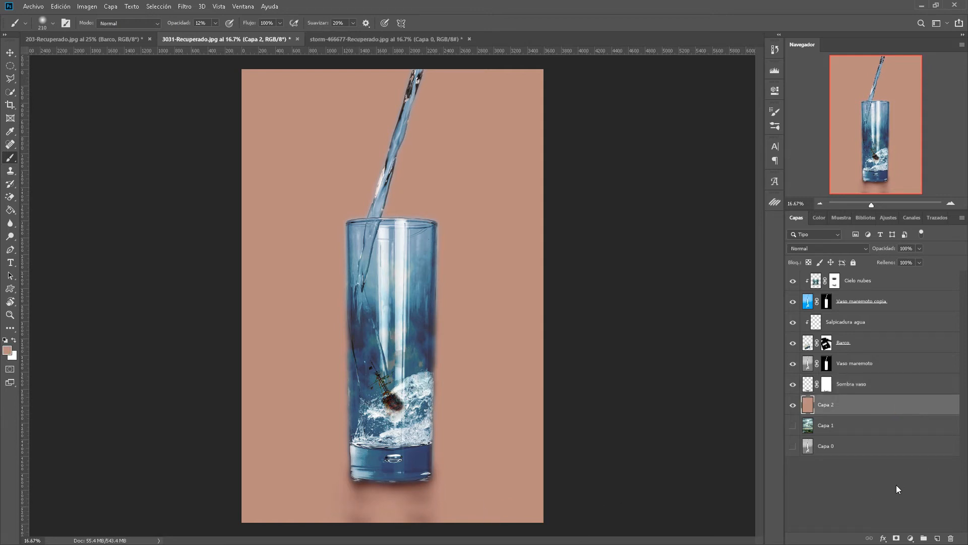
right_click(10, 210)
left_click(50, 211)
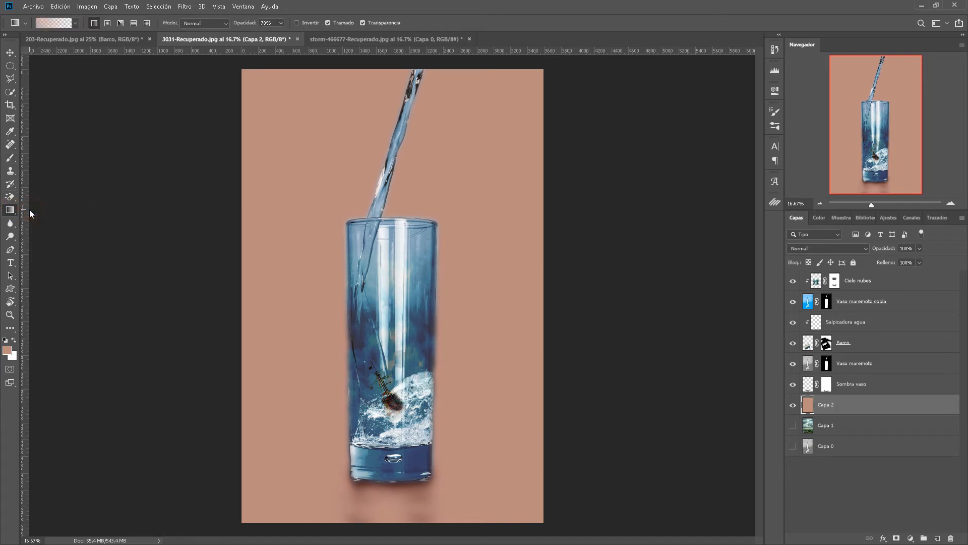
key("d")
left_click_drag(246, 28, 248, 28)
left_click_drag(382, 66, 384, 215)
left_click_drag(392, 532, 391, 462)
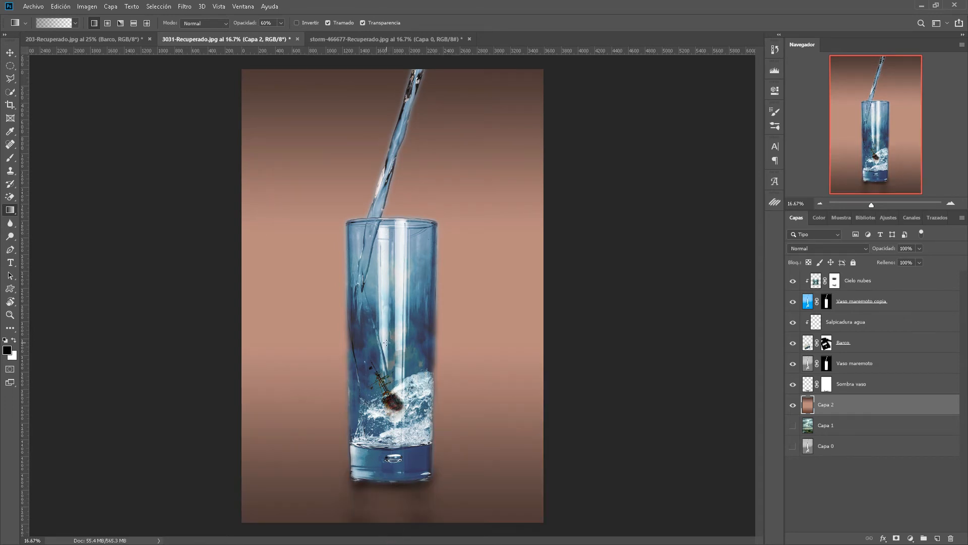
left_click_drag(408, 535, 419, 451)
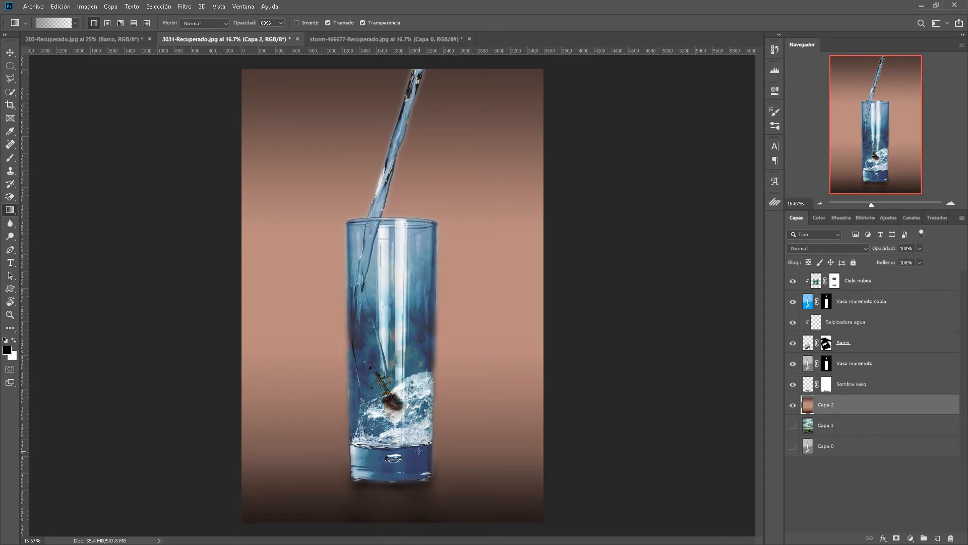
Add a new layer above Cielo nubes and enter the artist's signature in a small text box beside the glass's base.
left_click(913, 282)
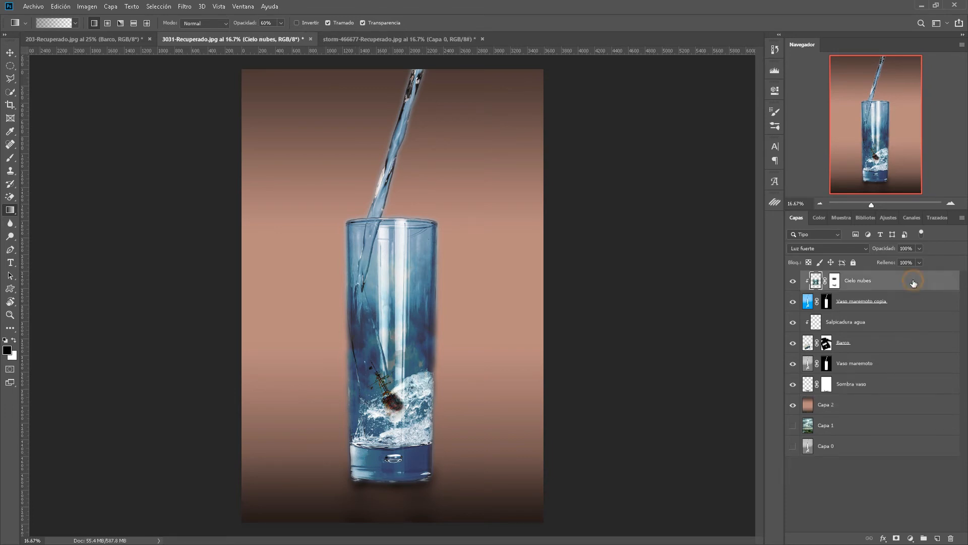
left_click(937, 538)
key("t")
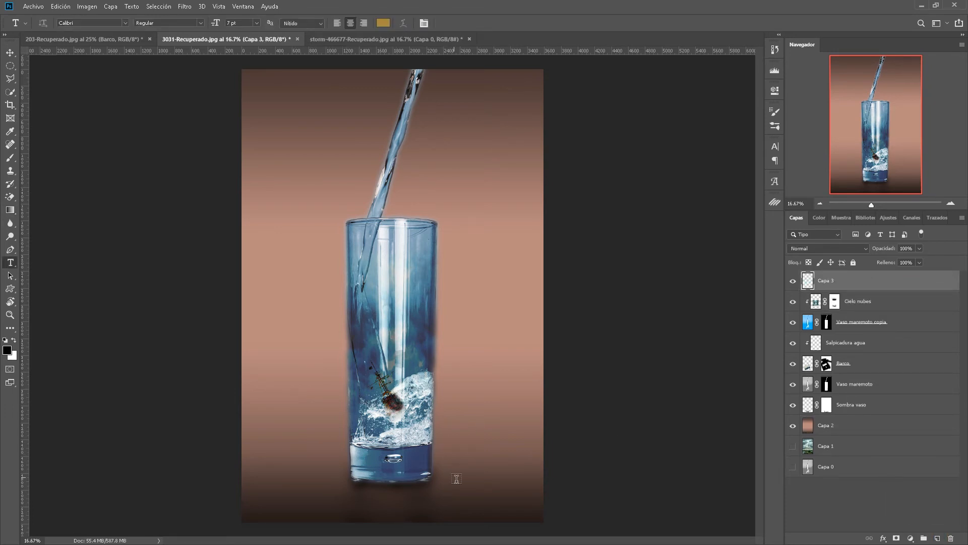
left_click_drag(440, 465, 489, 484)
key("BackSpace")
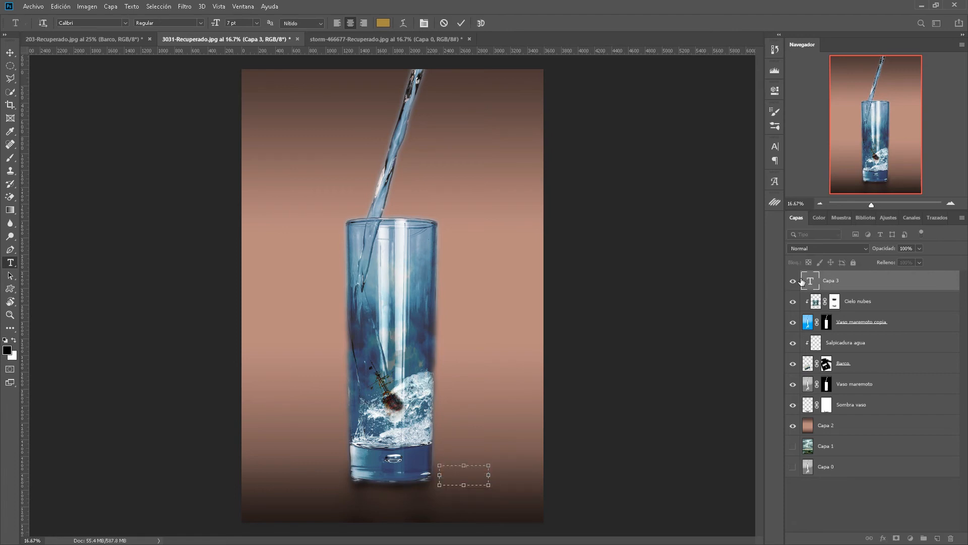
type("Arev")
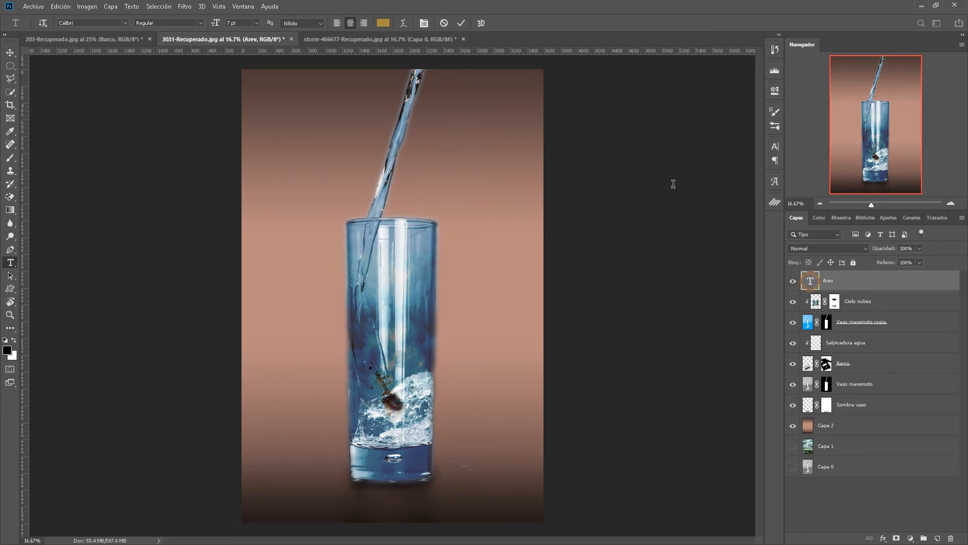
Format the signature text in black (000000) with the Nicolette Demo font at 46 pt.
left_click(383, 23)
left_click(248, 252)
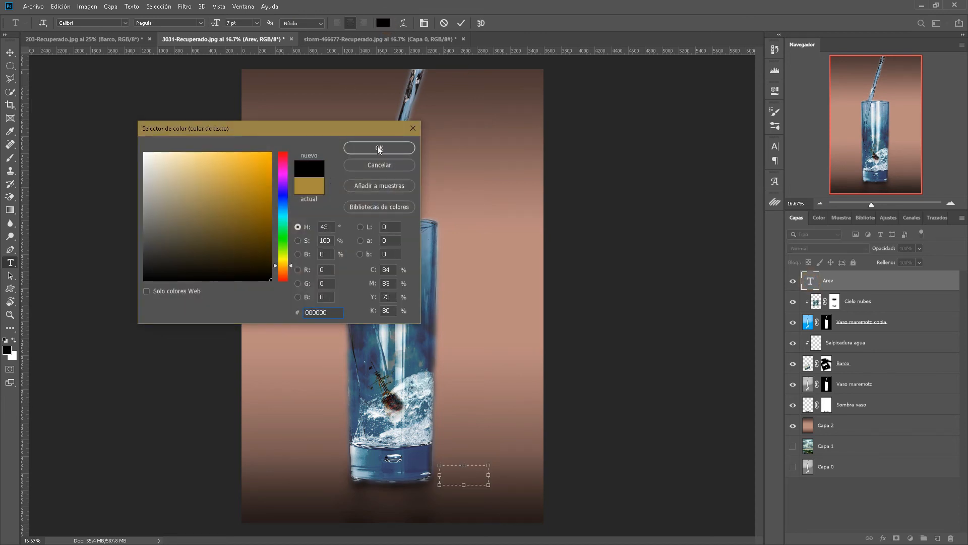
left_click(379, 147)
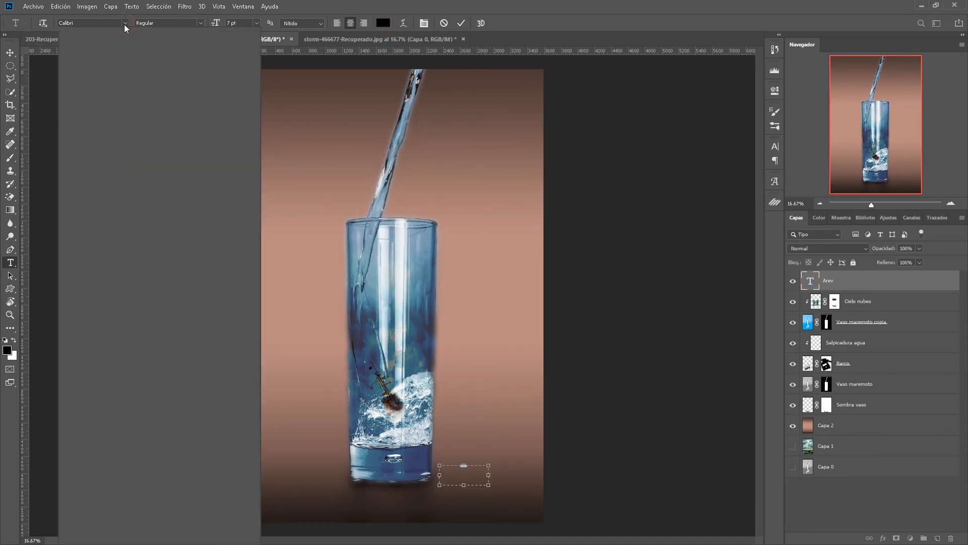
left_click(125, 23)
left_click(113, 85)
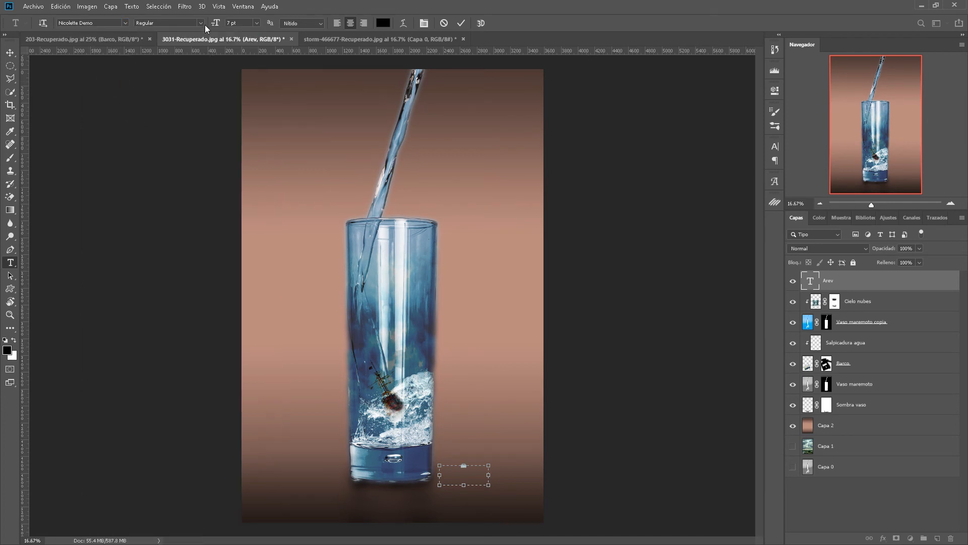
left_click_drag(215, 29, 233, 28)
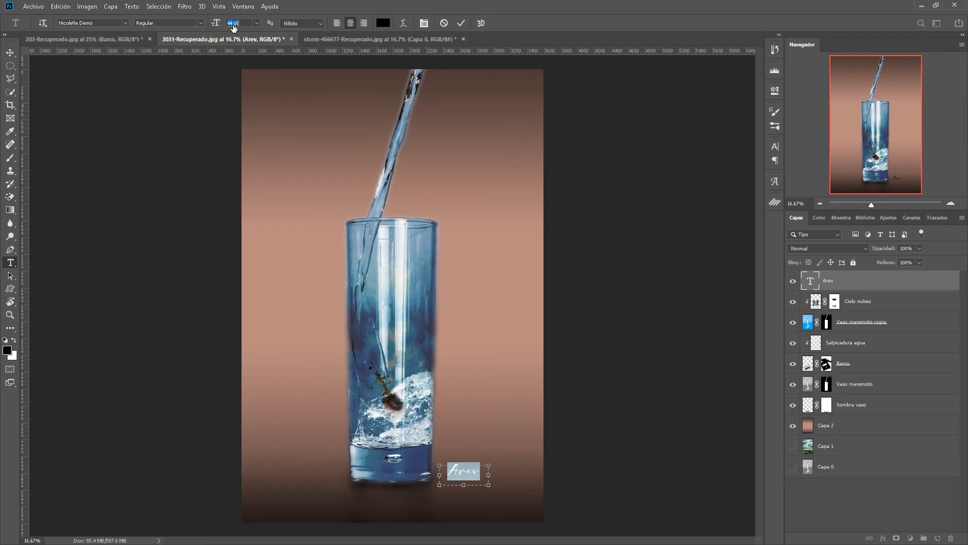
left_click(462, 23)
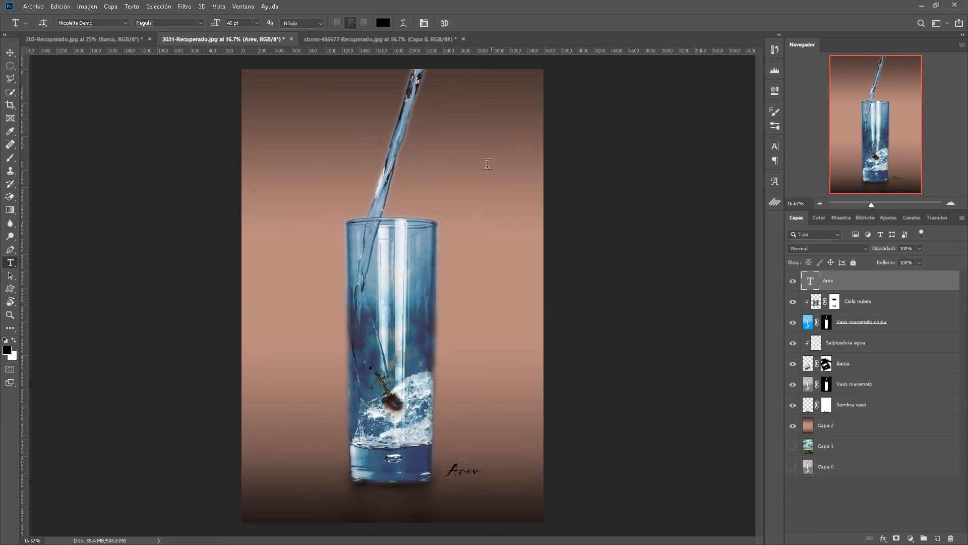
Move the signature slightly closer to the glass's base and deselect all layers.
left_click_drag(464, 474, 456, 473)
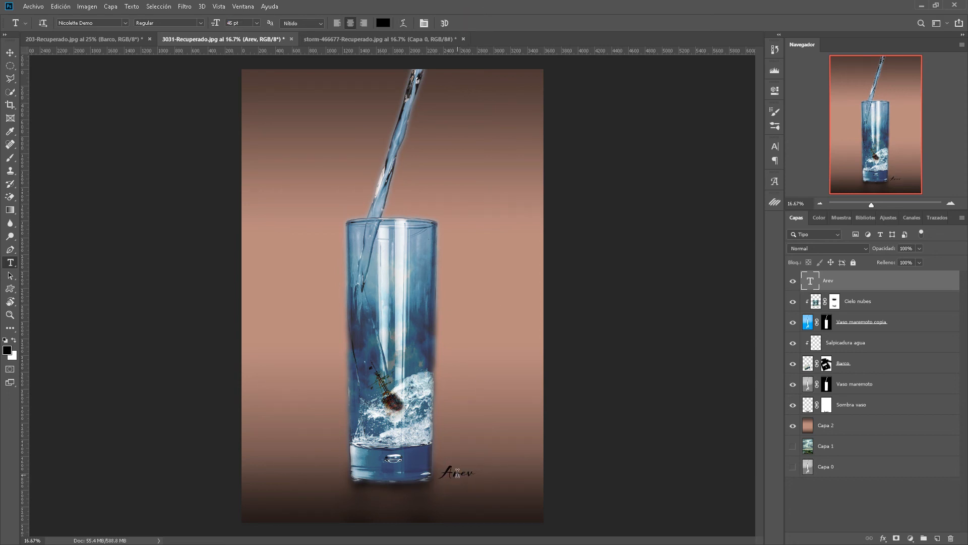
left_click(844, 504)
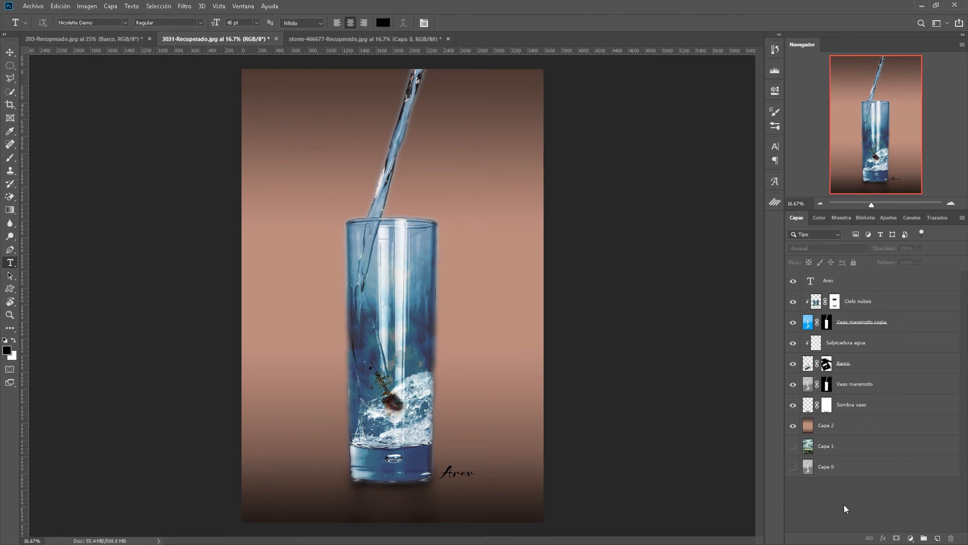